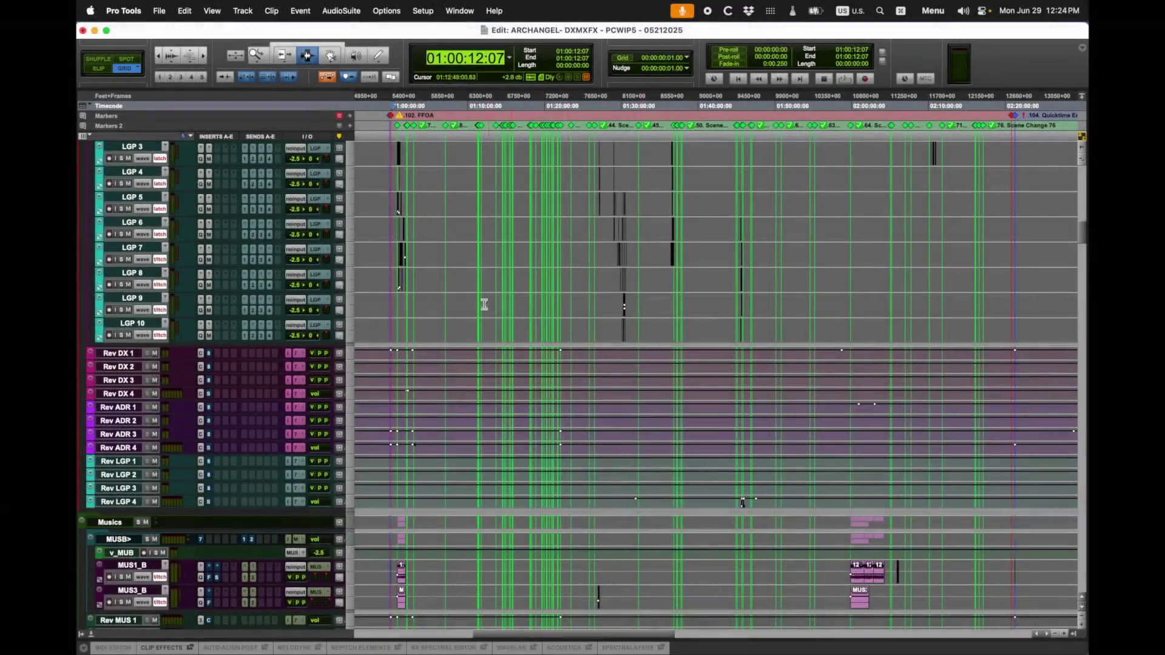
Step: Look over the session's dialogue, futz, ADR, loop group, reverb, music, Foley and ambience tracks and their insert plug-ins
scroll(432, 298, "up", 15)
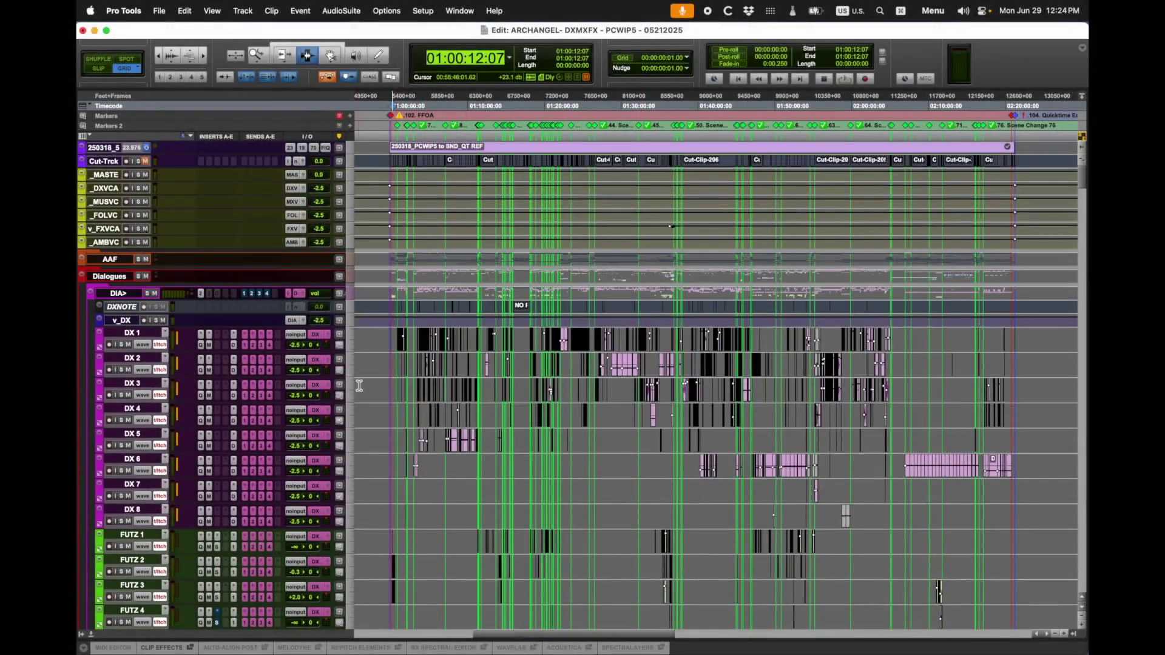
scroll(213, 425, "down", 5)
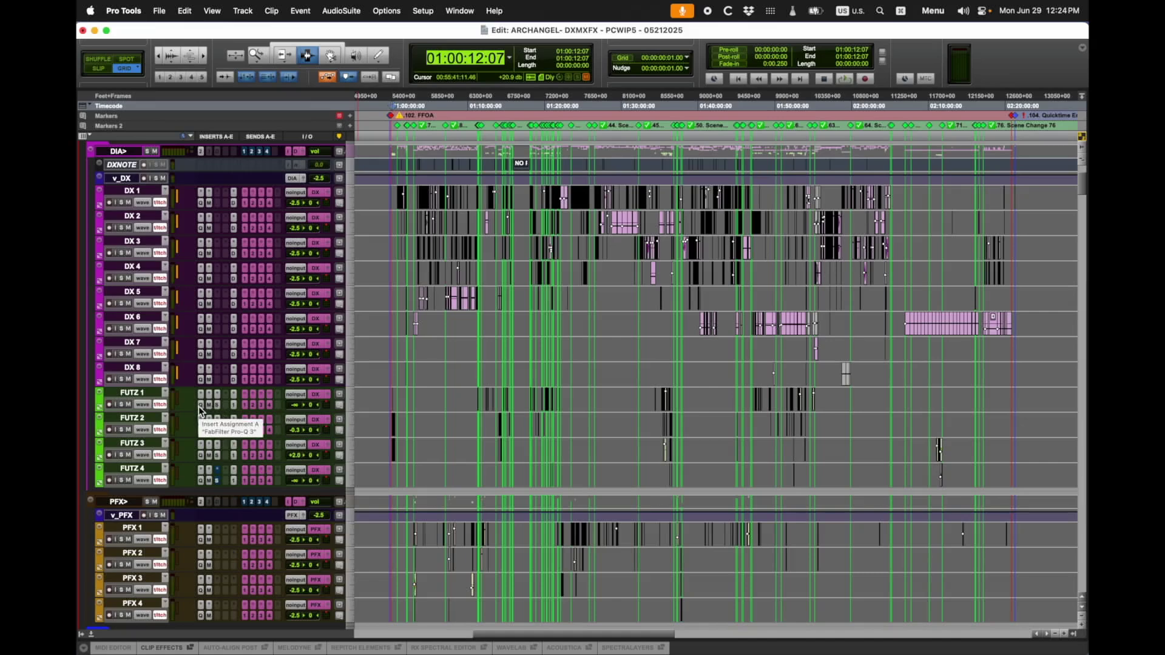
scroll(207, 395, "down", 6)
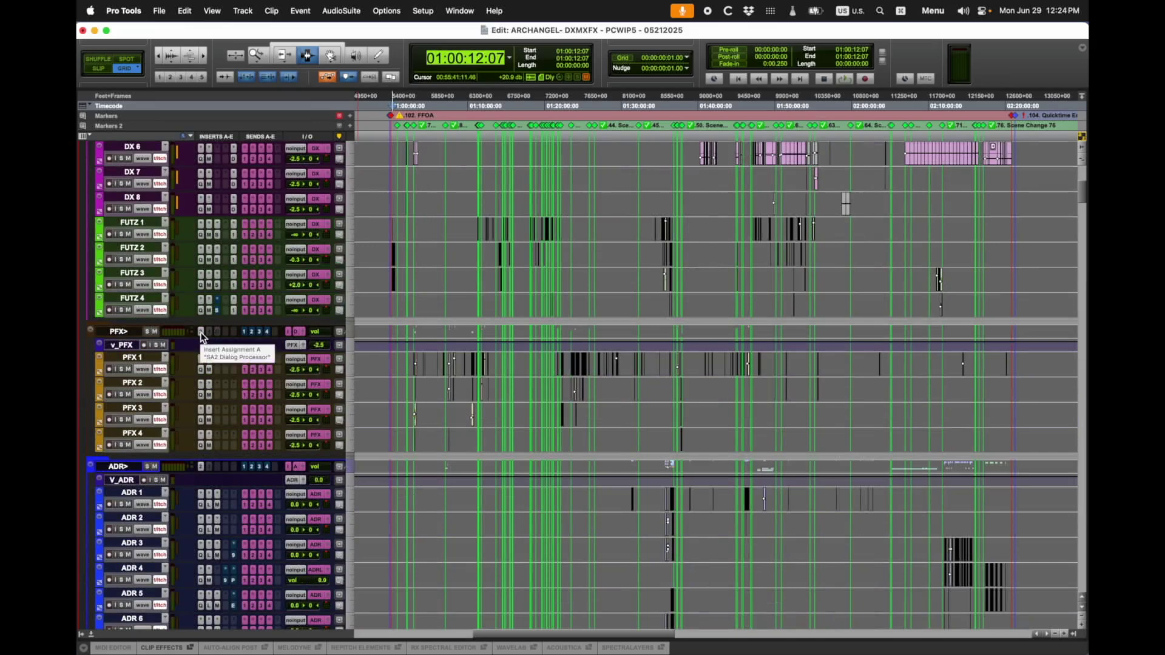
scroll(206, 364, "down", 8)
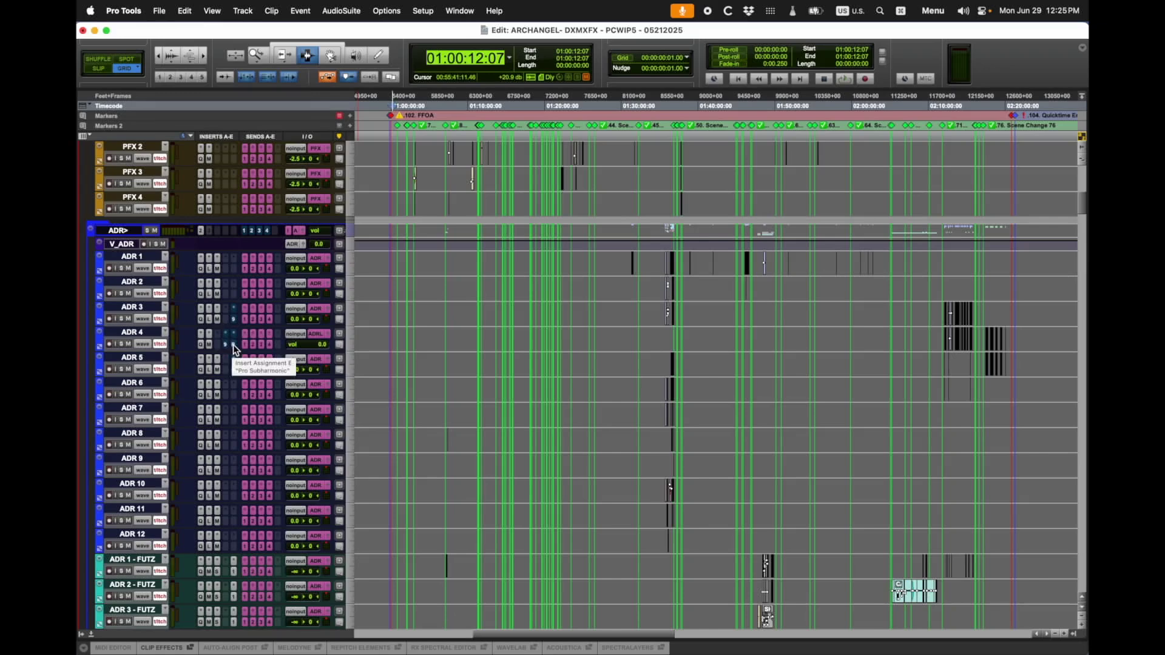
scroll(236, 394, "down", 10)
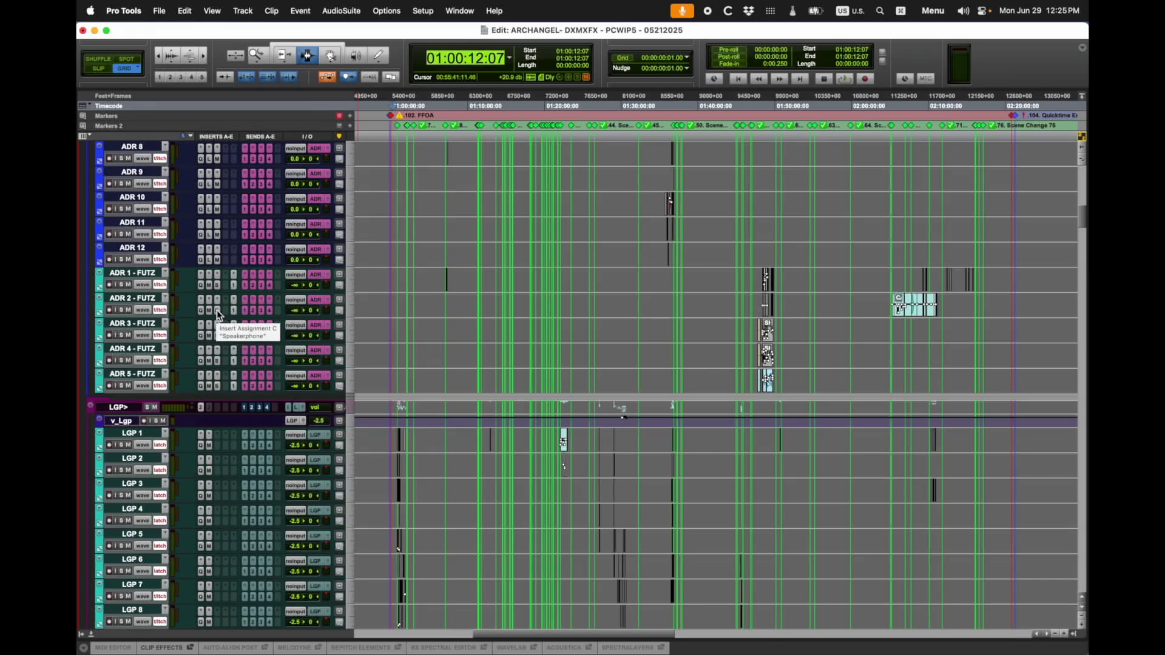
scroll(428, 359, "down", 10)
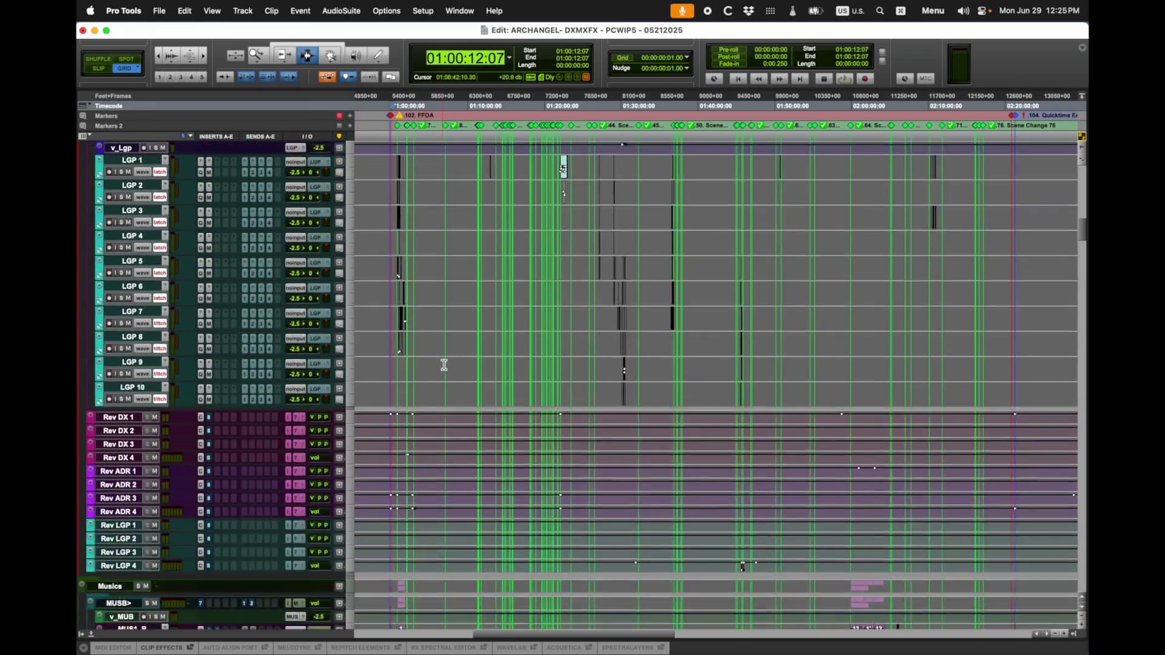
scroll(444, 365, "down", 10)
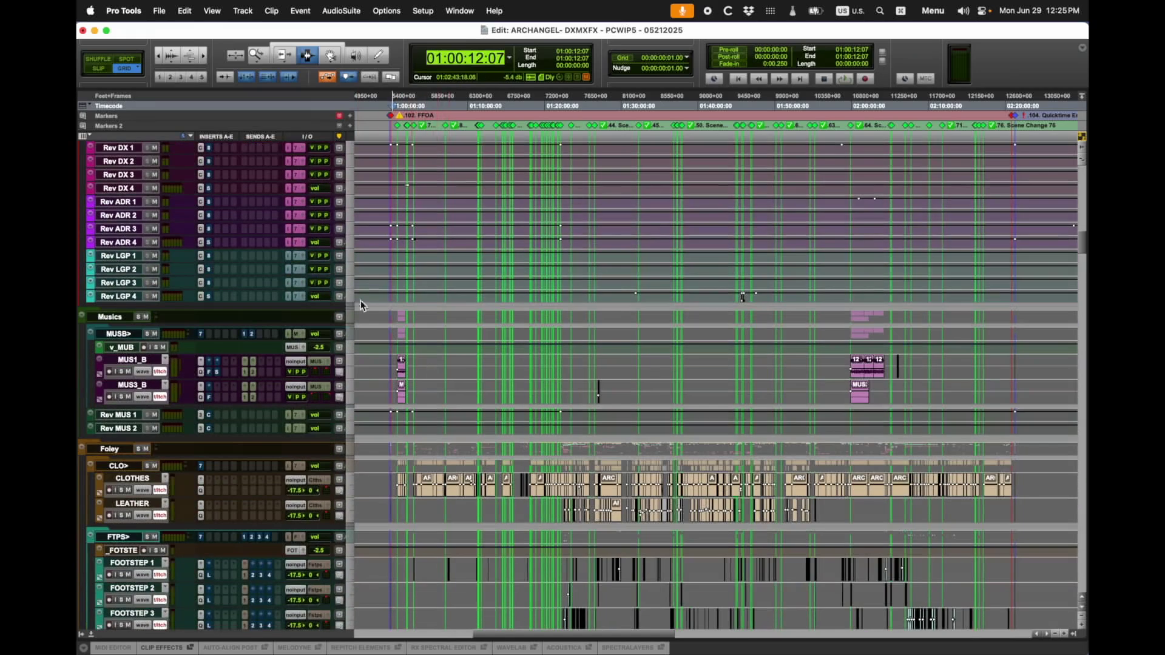
scroll(290, 264, "up", 3)
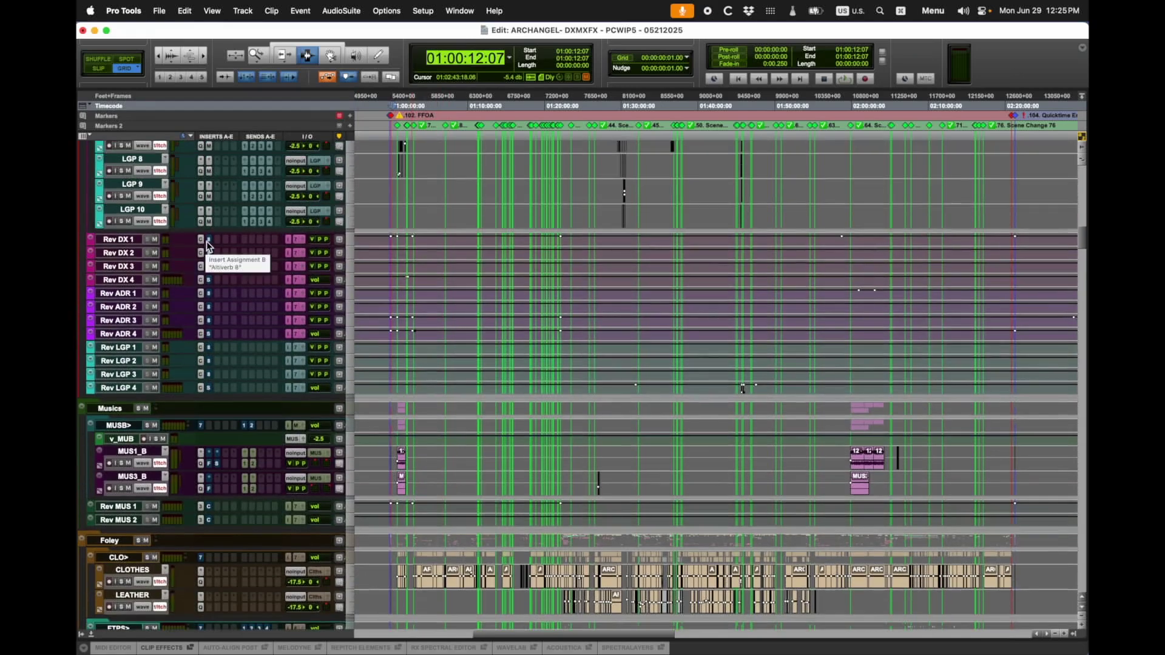
scroll(479, 346, "down", 10)
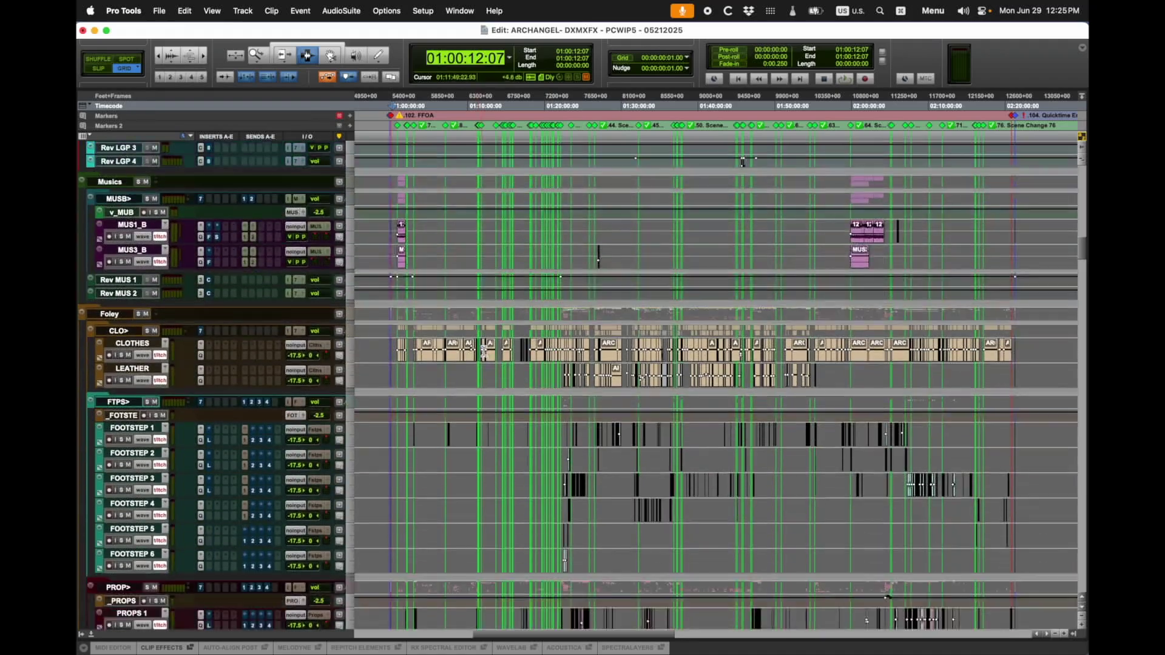
scroll(496, 397, "down", 20)
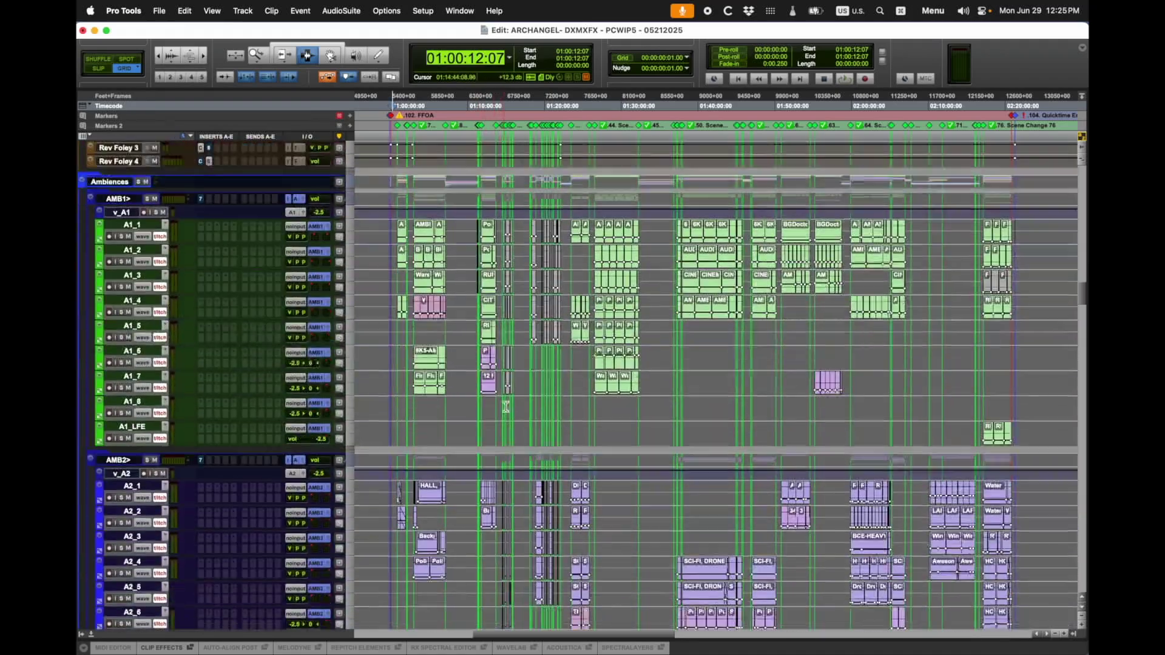
scroll(506, 408, "down", 10)
scroll(506, 409, "up", 20)
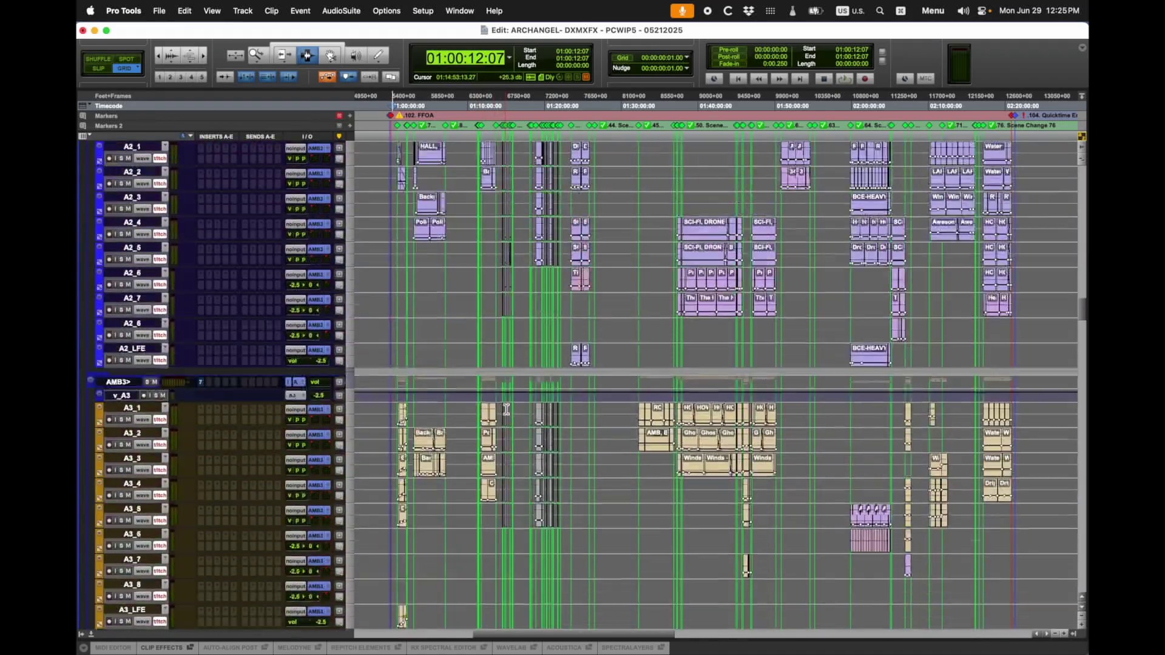
scroll(506, 406, "up", 20)
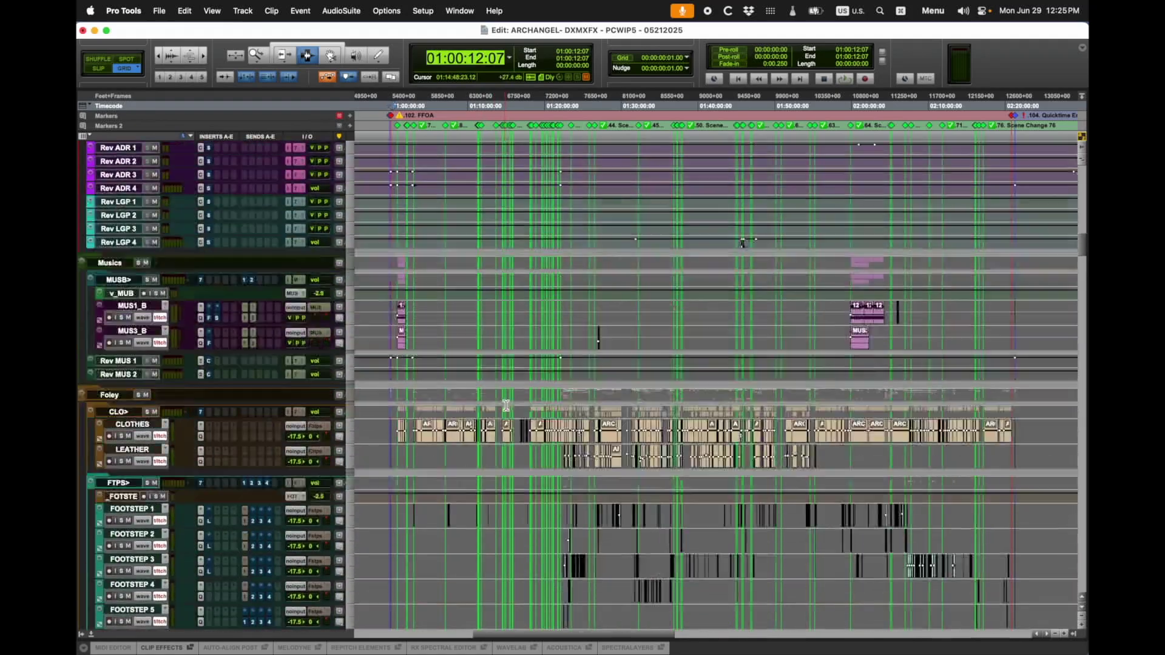
scroll(506, 404, "up", 20)
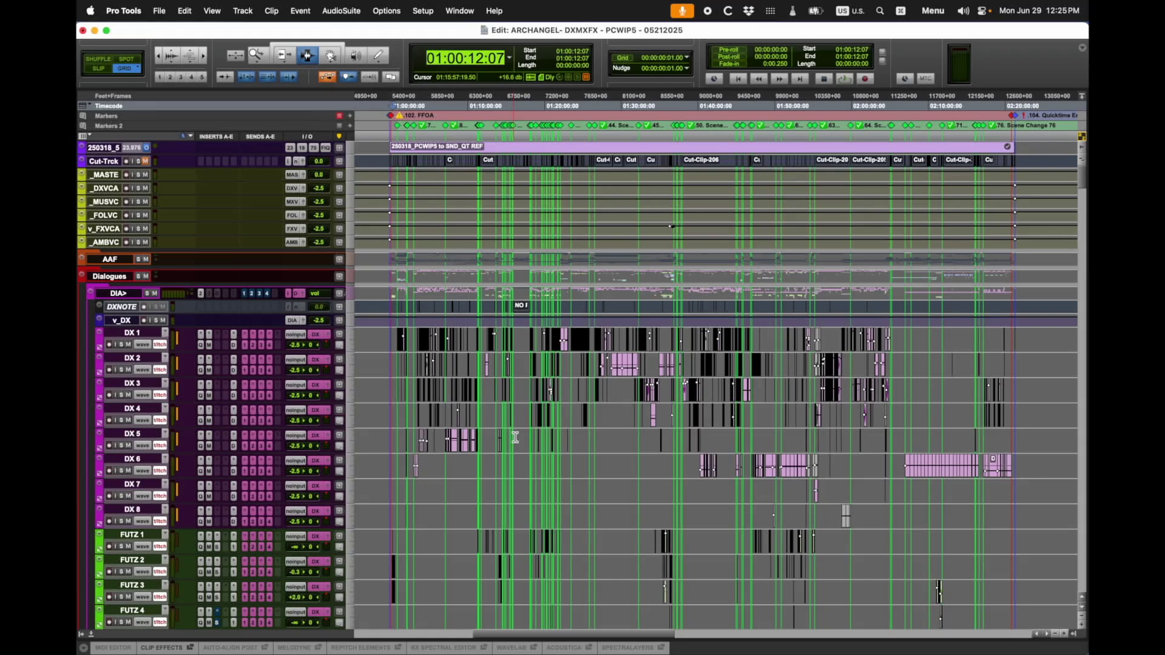
Step: Launch PT Freezer Helper, move its window clear of the session's track names, and import the tracks of the open session
left_click(932, 10)
mouse_move(952, 122)
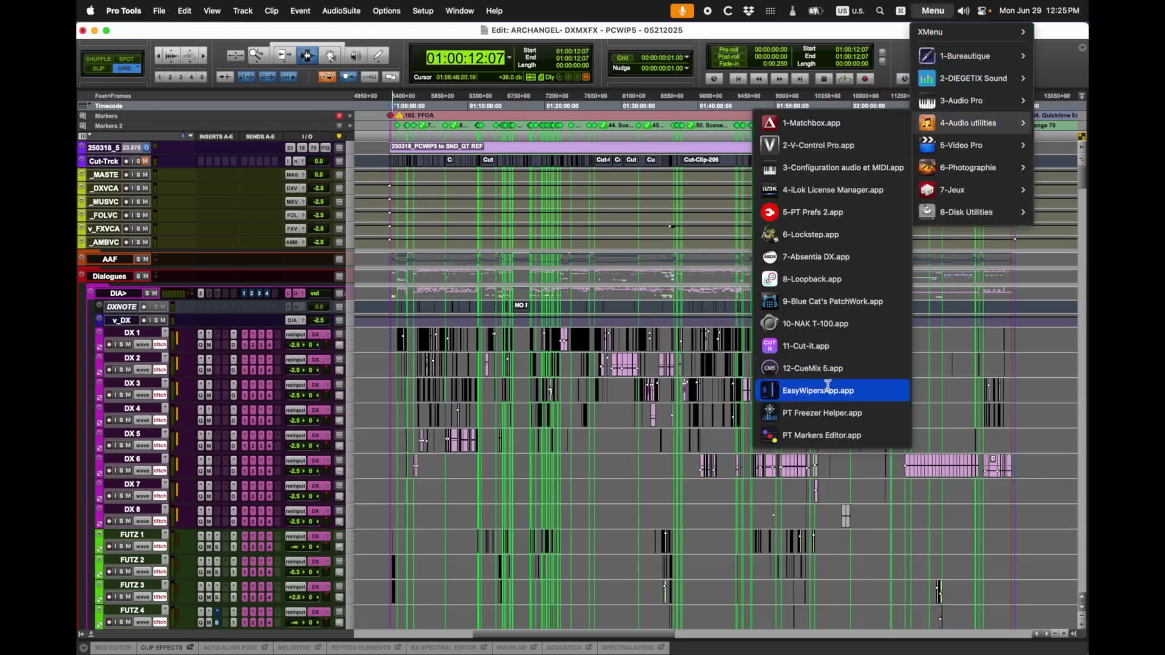
left_click(826, 413)
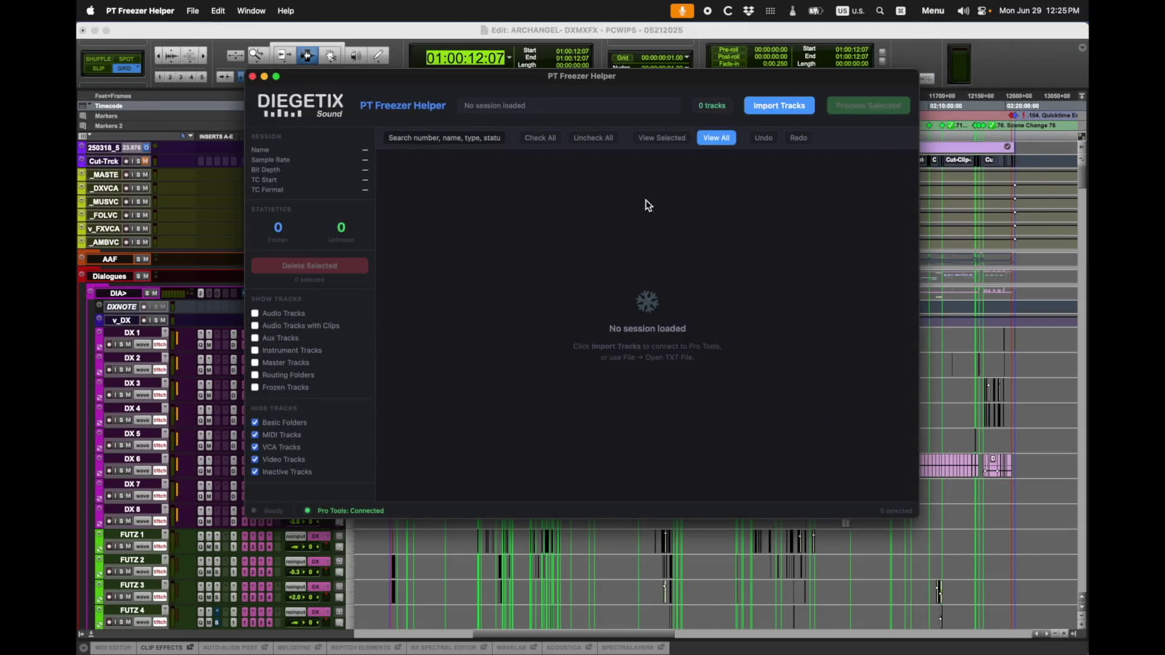
left_click_drag(547, 75, 678, 178)
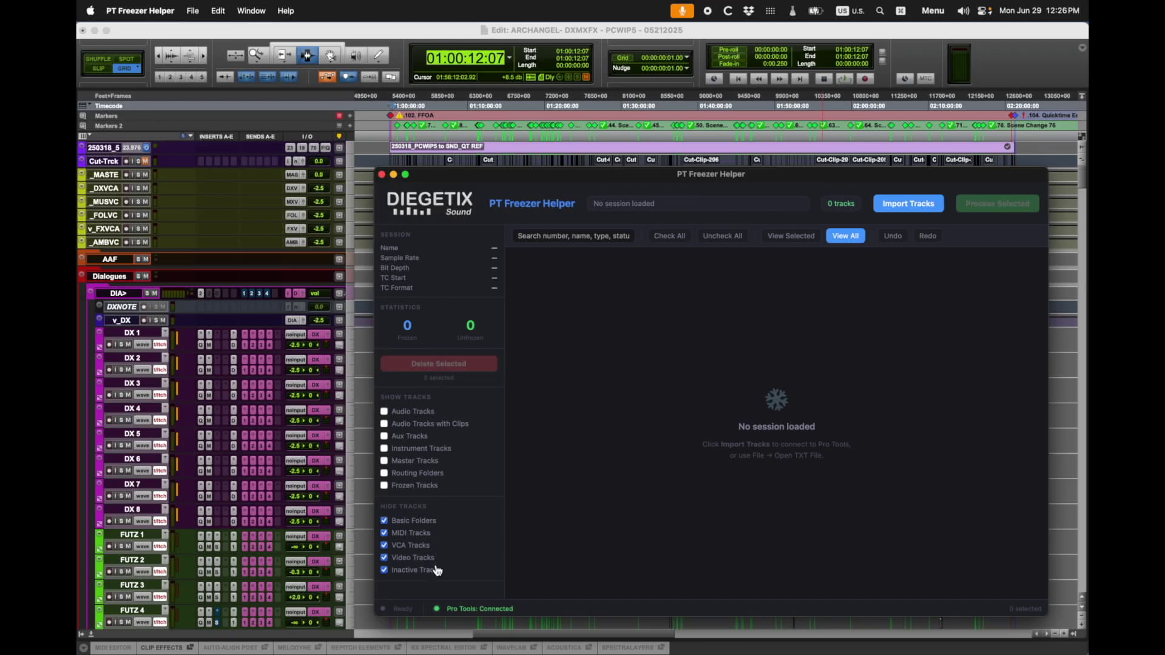
left_click(926, 210)
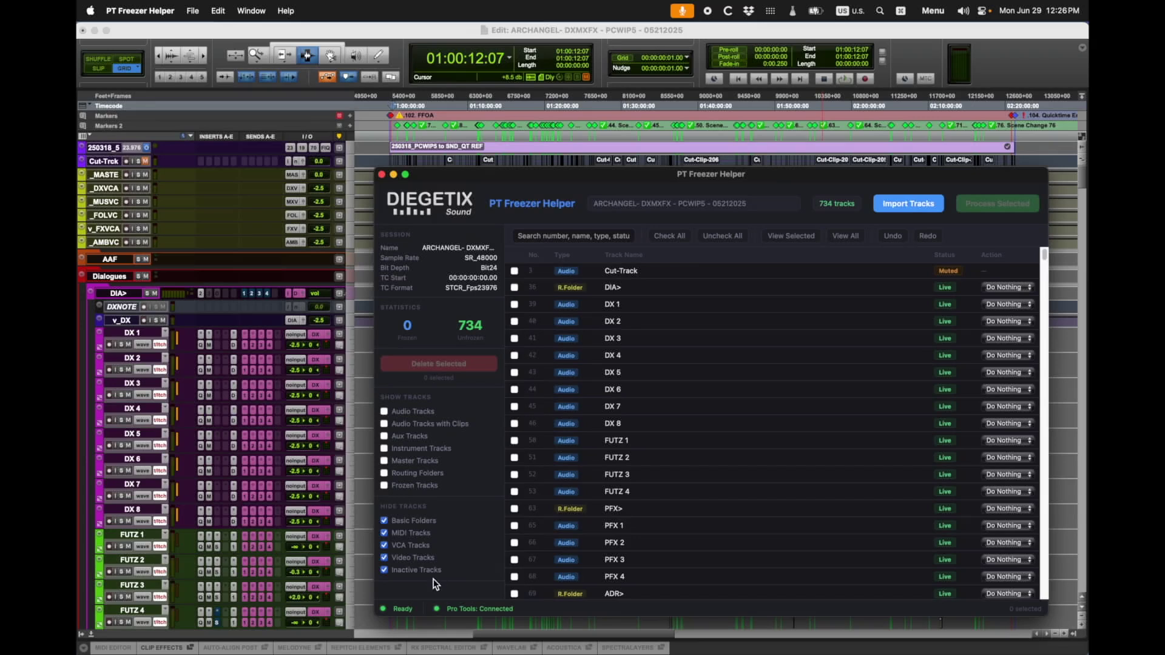
Step: Look through the imported tracks and filter the list to show only routing folders
scroll(707, 382, "down", 1)
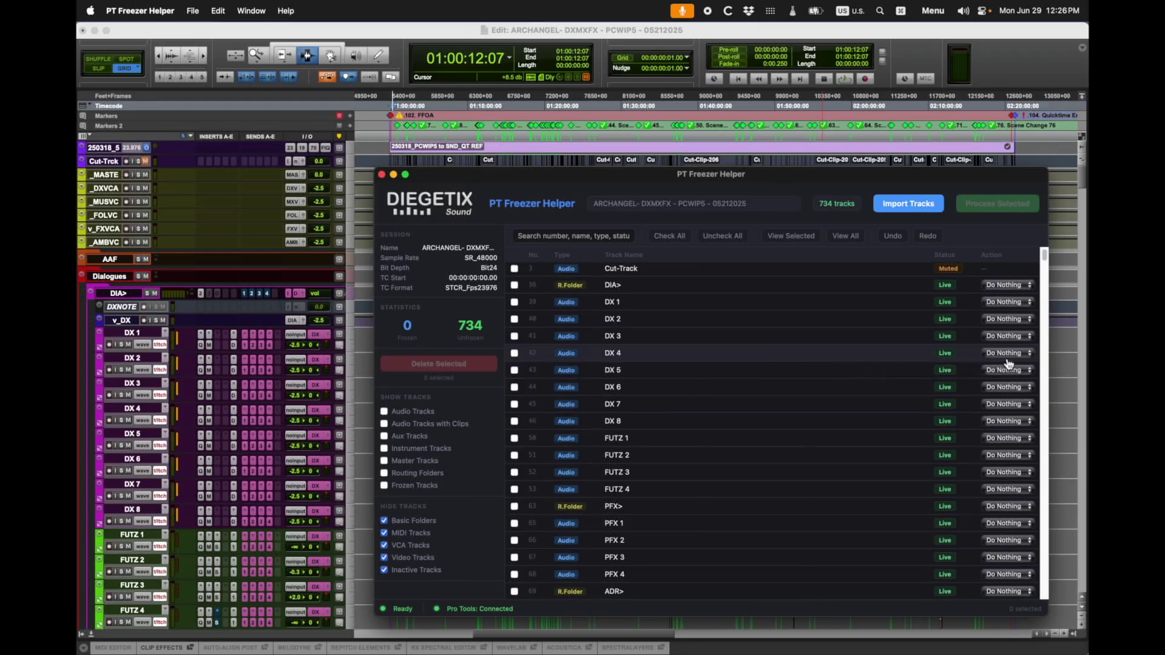
scroll(800, 388, "down", 3)
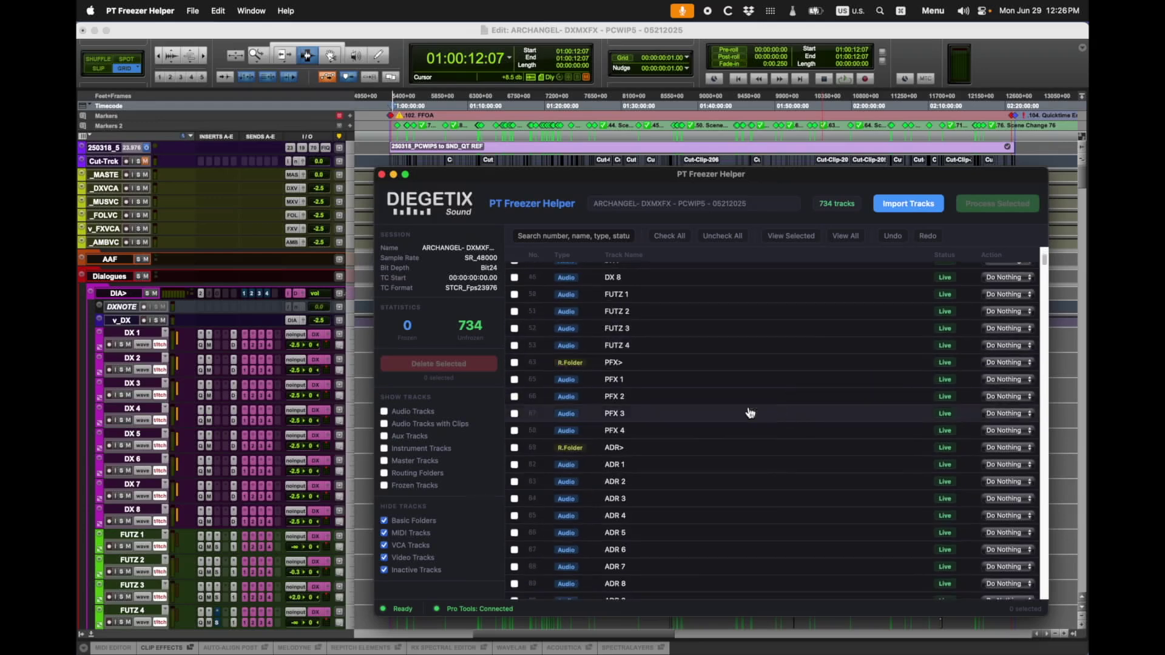
scroll(698, 376, "down", 20)
scroll(713, 447, "down", 5)
scroll(722, 440, "up", 10)
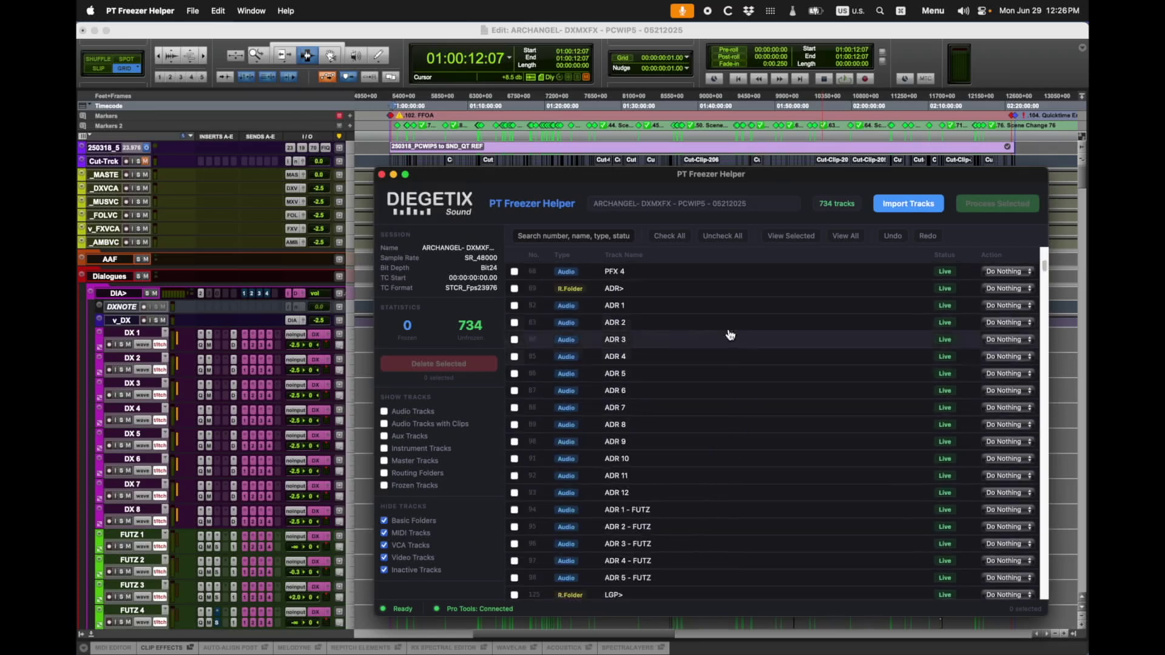
left_click(384, 474)
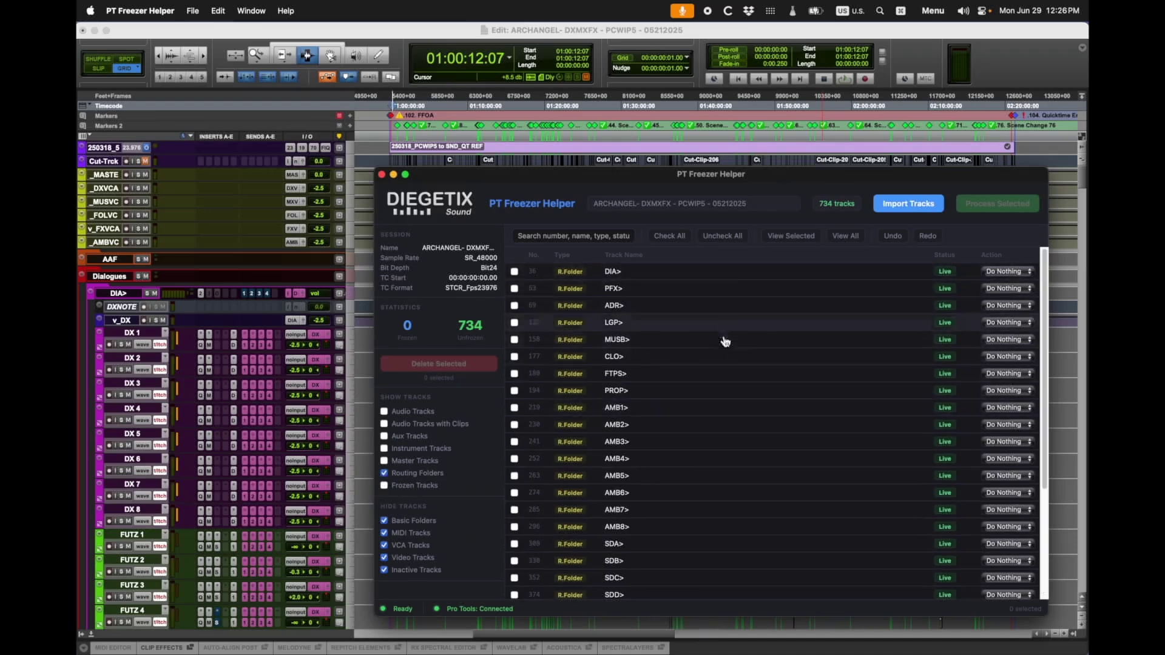
scroll(727, 479, "down", 3)
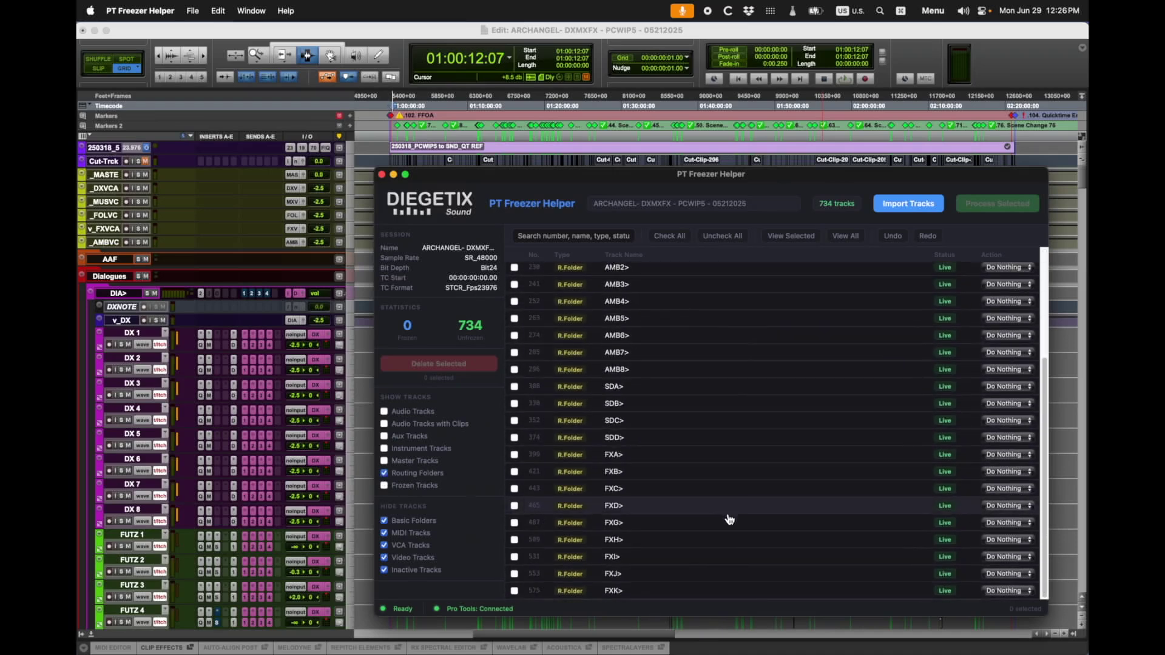
scroll(727, 503, "up", 3)
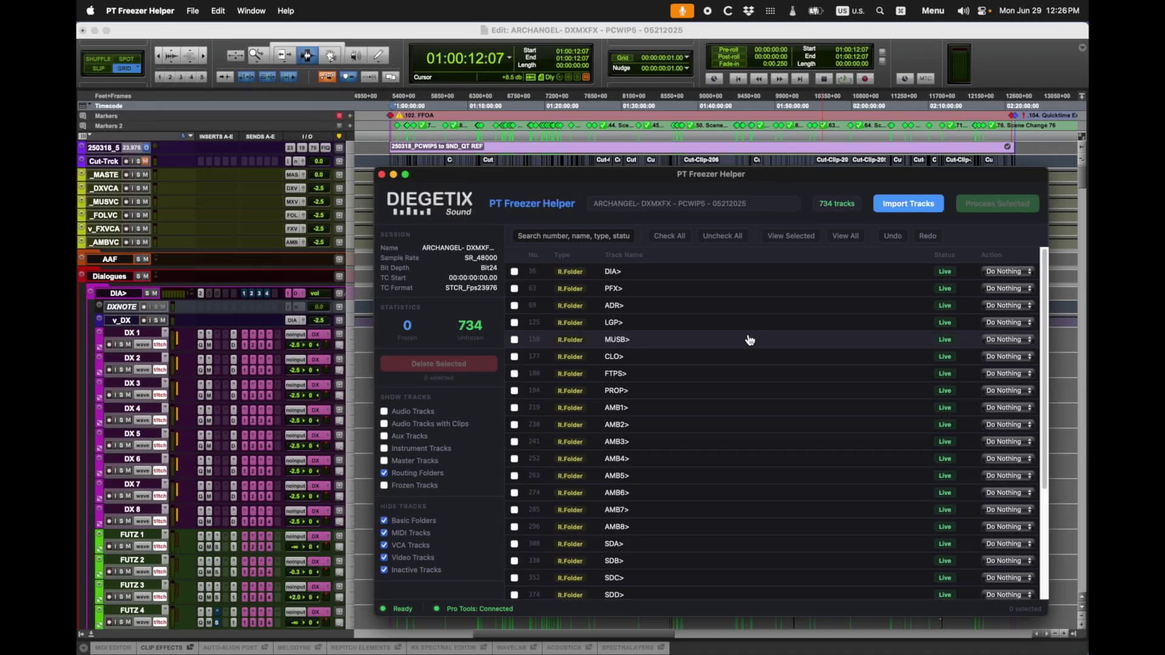
Step: Set the action of the routing folders DIA> through MUSB> to Freeze
left_click(514, 271)
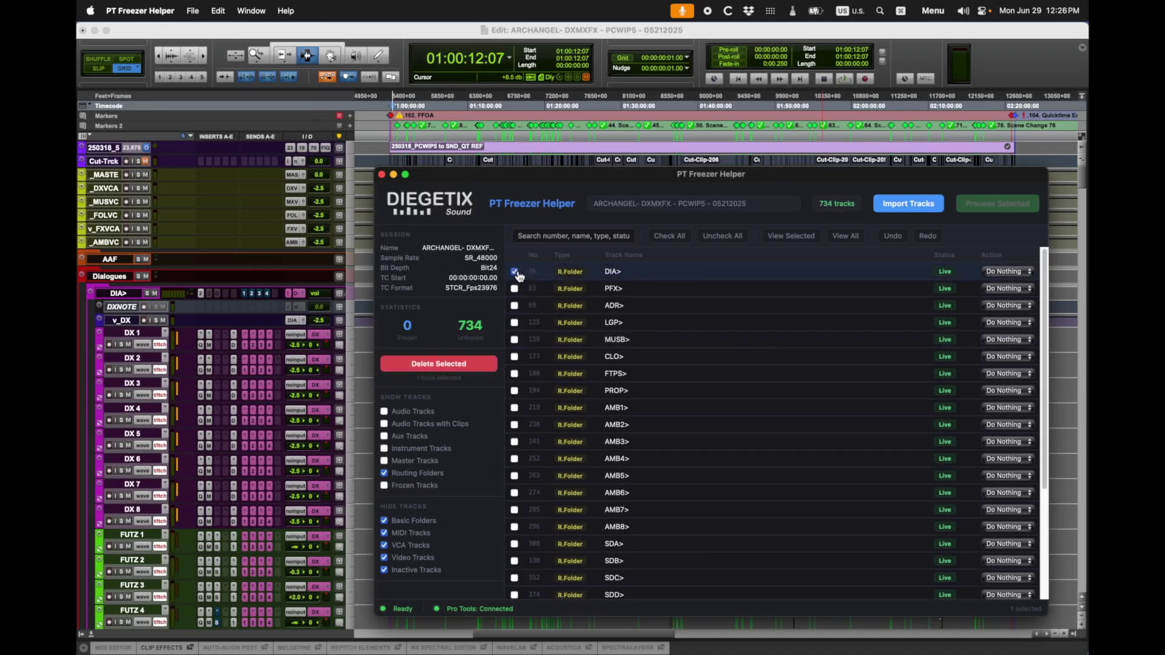
left_click(514, 340, "shift")
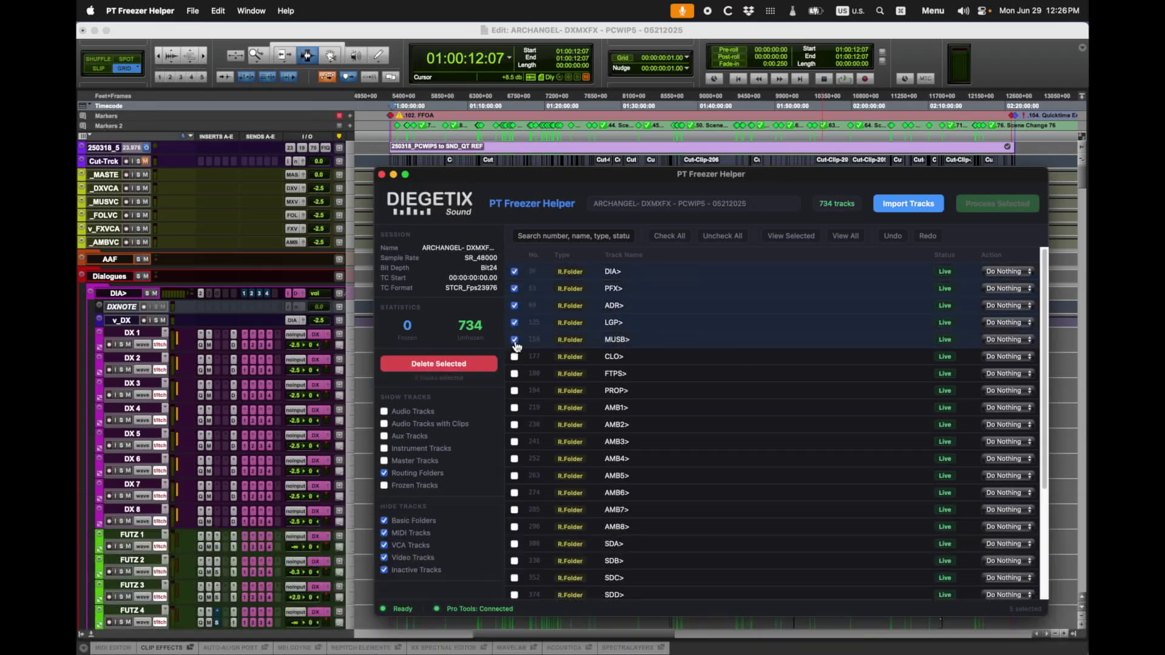
left_click(1012, 322)
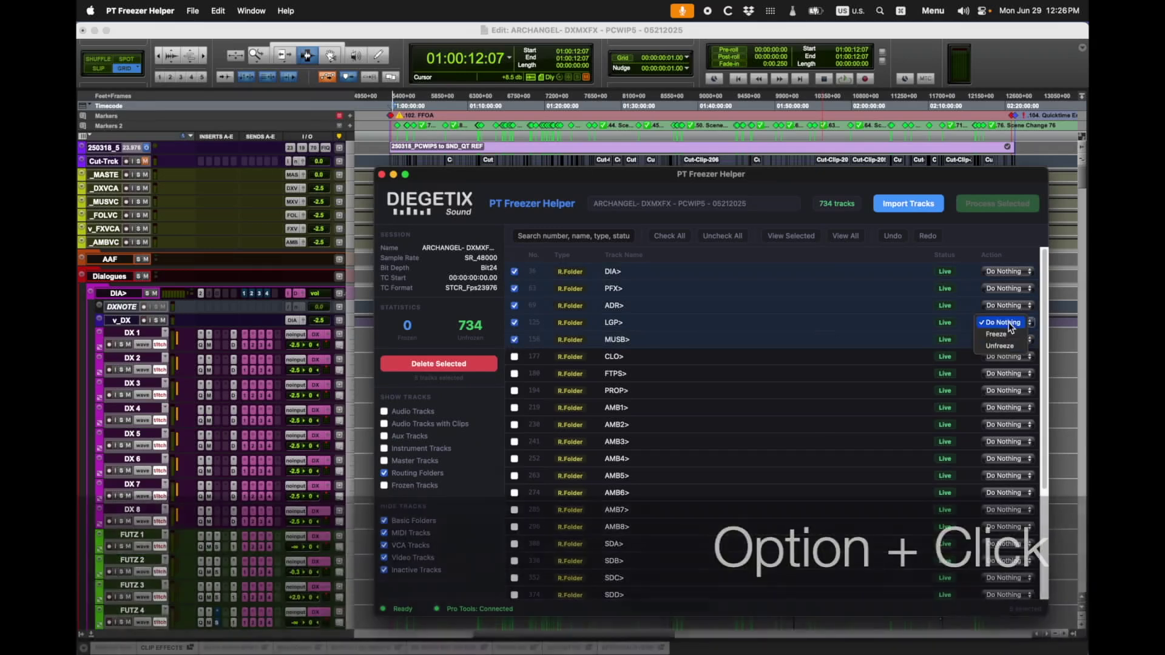
left_click(1005, 332, "alt")
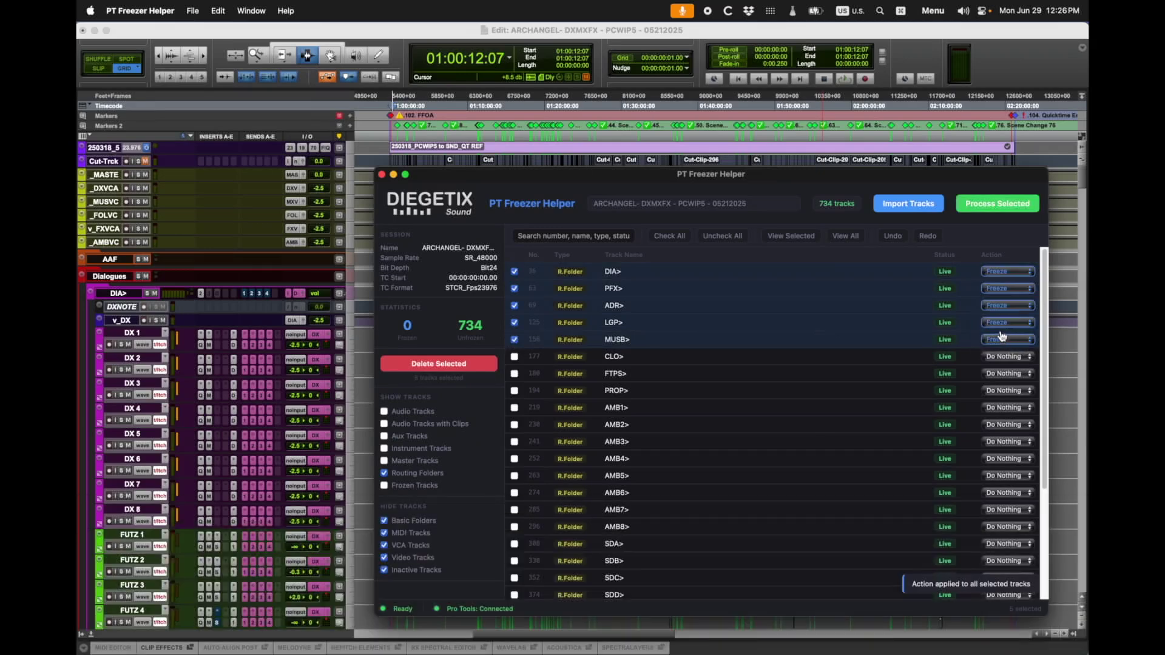
Step: Search all tracks for "rev", set the action of Rev DX 1 through Rev FX 4 to Freeze, and uncheck all tracks
left_click(576, 236)
type("rev")
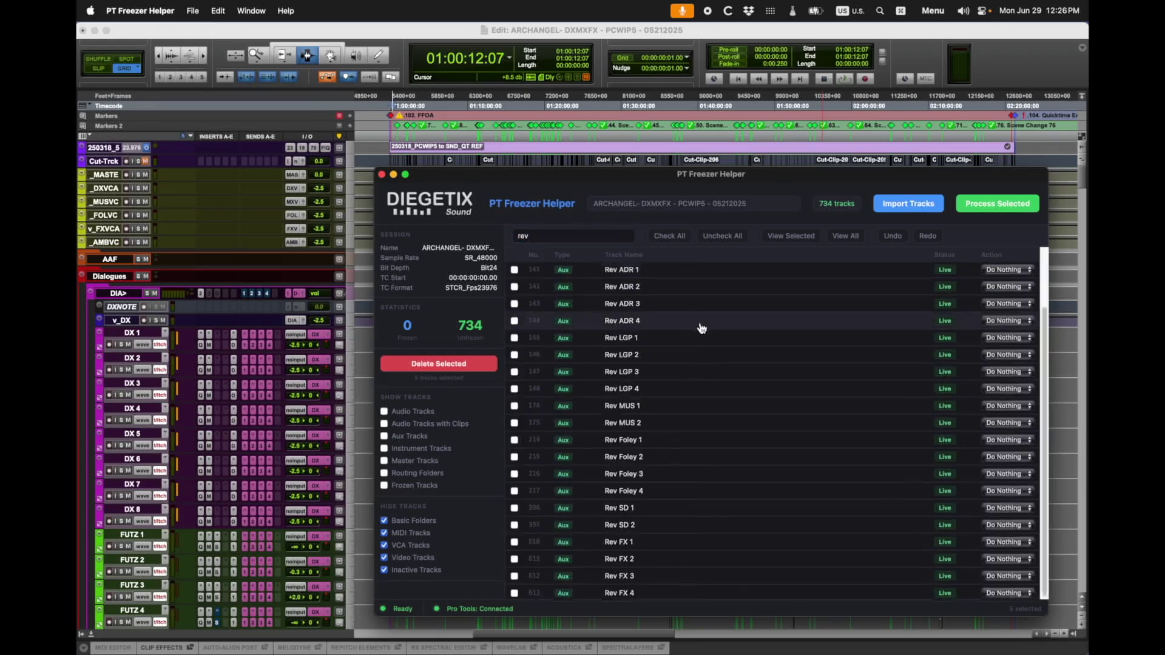
left_click(515, 271)
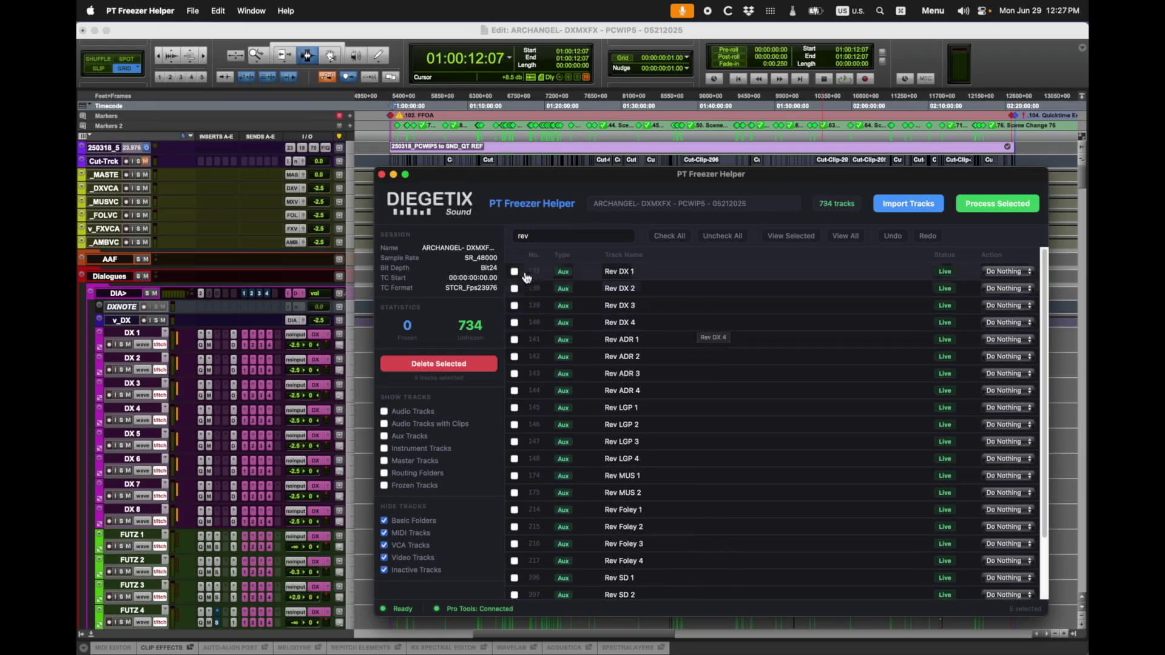
left_click(516, 561, "shift")
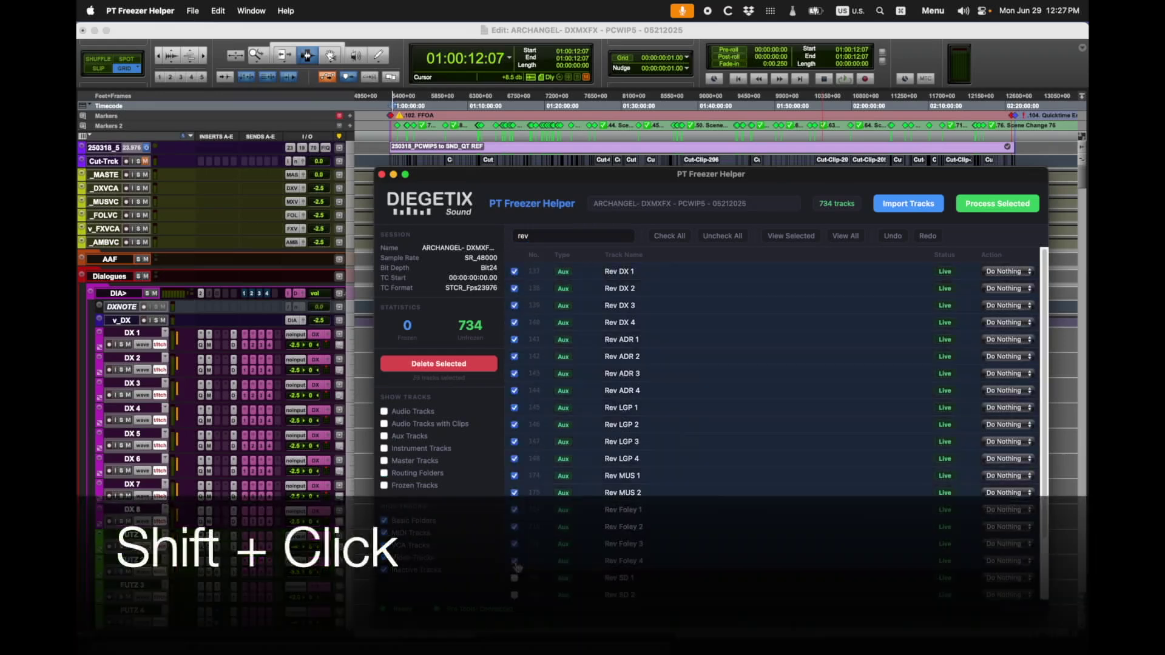
scroll(714, 502, "down", 3)
left_click(519, 592, "shift")
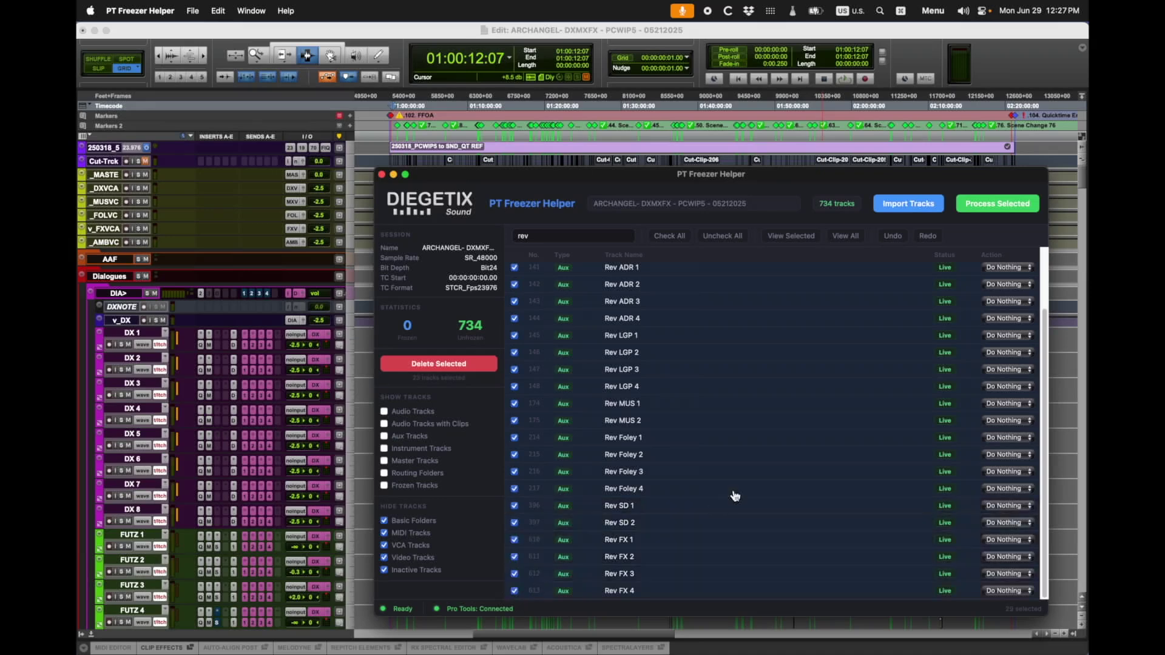
left_click(1006, 382, "alt")
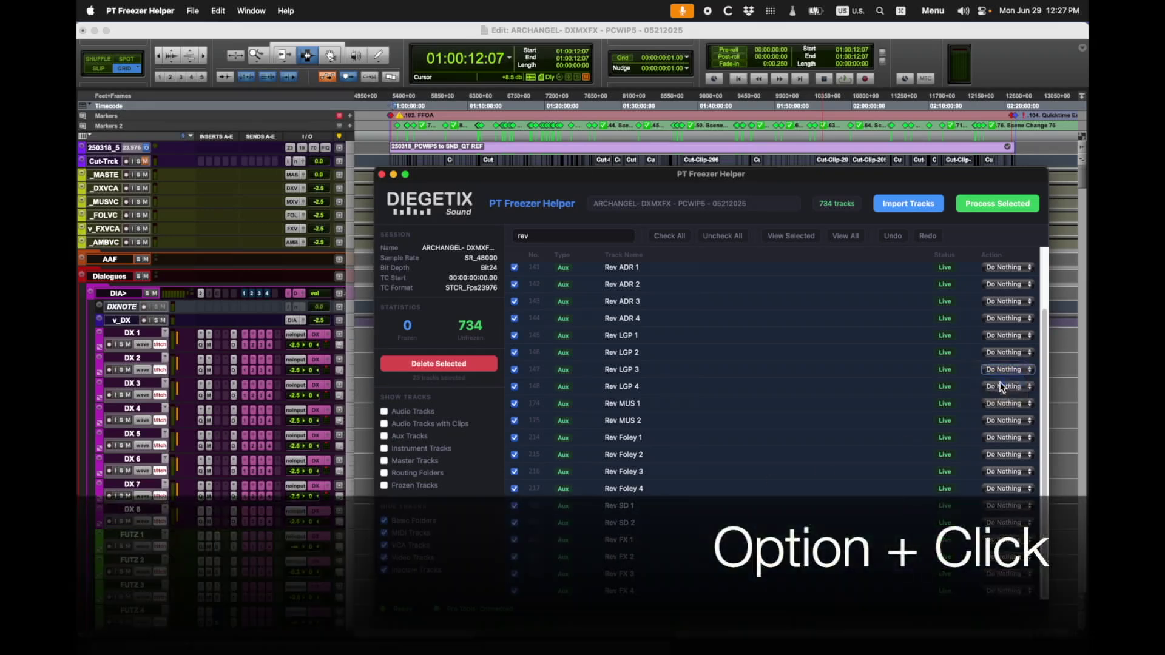
left_click(713, 239)
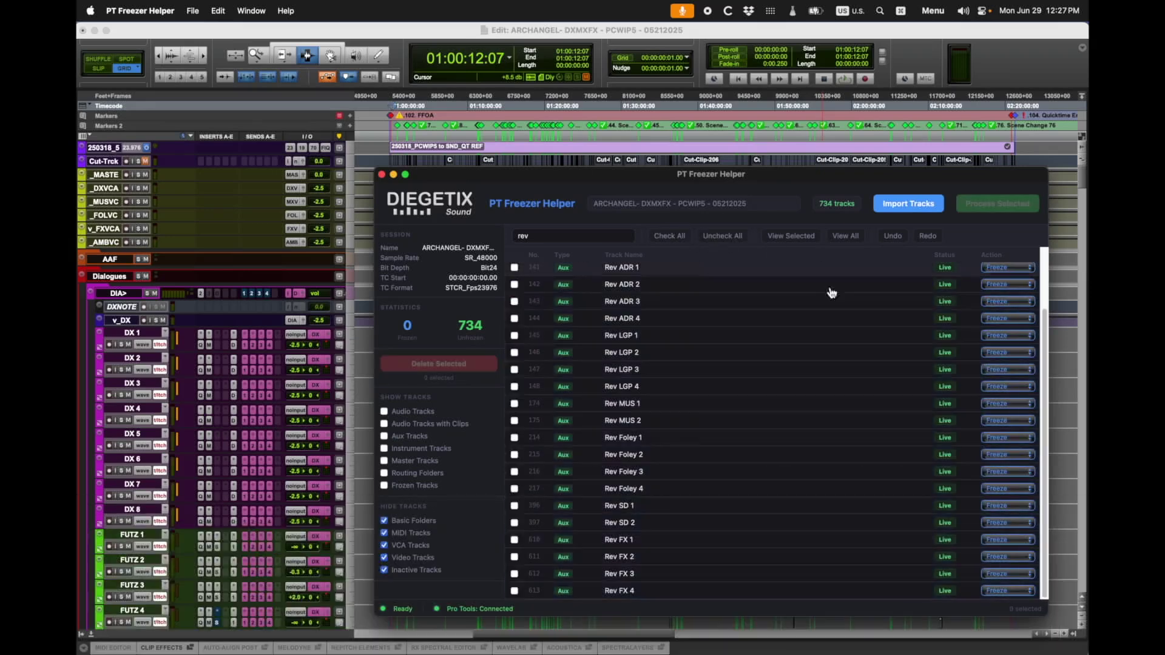
Step: Clear the search, show only audio tracks with clips, and remove Cut-Track from the list
left_click(384, 424)
left_click(548, 236)
key("BackSpace")
key("BackSpace")
key("BackSpace")
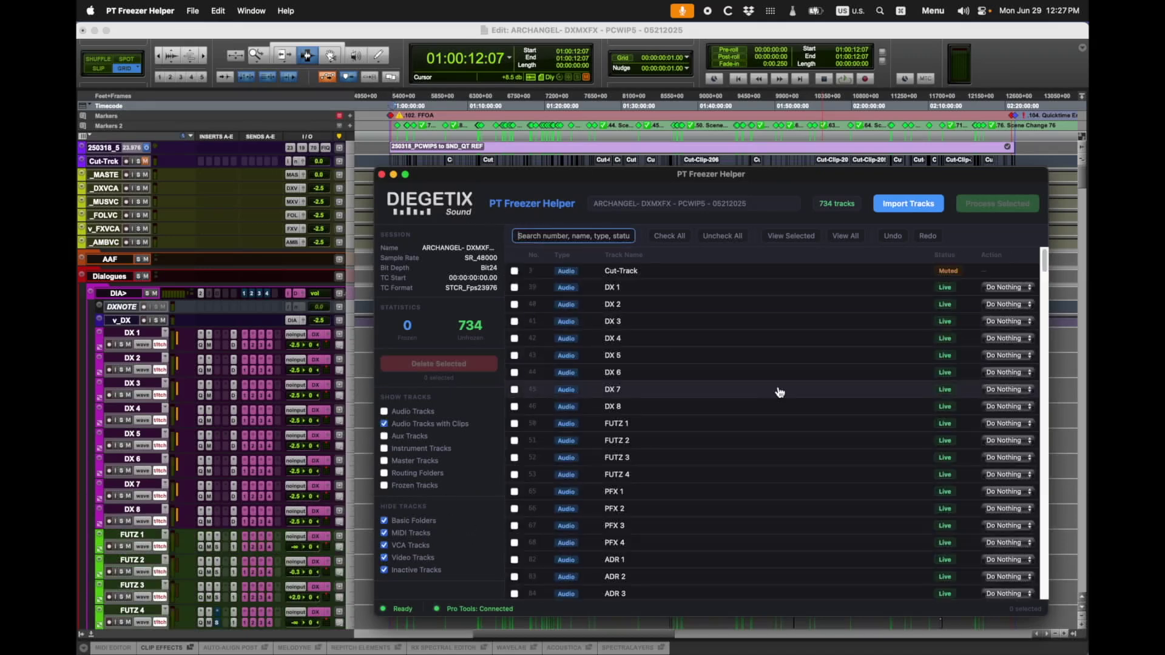
left_click(514, 271)
left_click(456, 364)
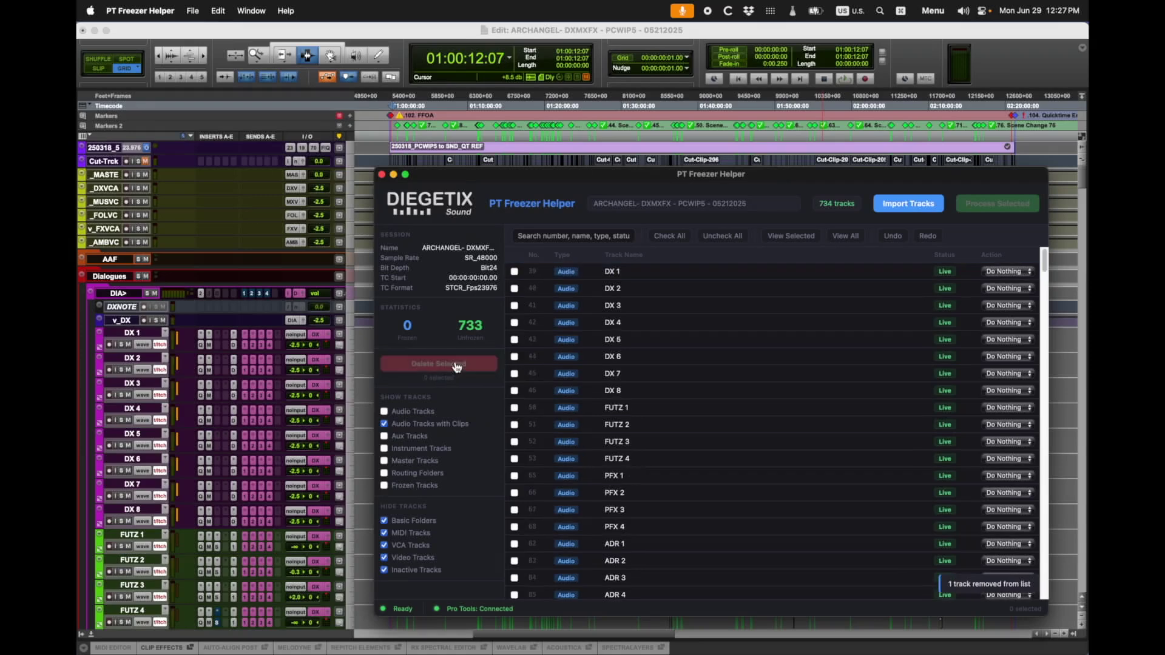
Step: Check the audio tracks DX 1 through LGP 10, plus MUS1_B and MUS3_B, comparing them with the inserts in the Pro Tools session
left_click_drag(459, 169, 498, 164)
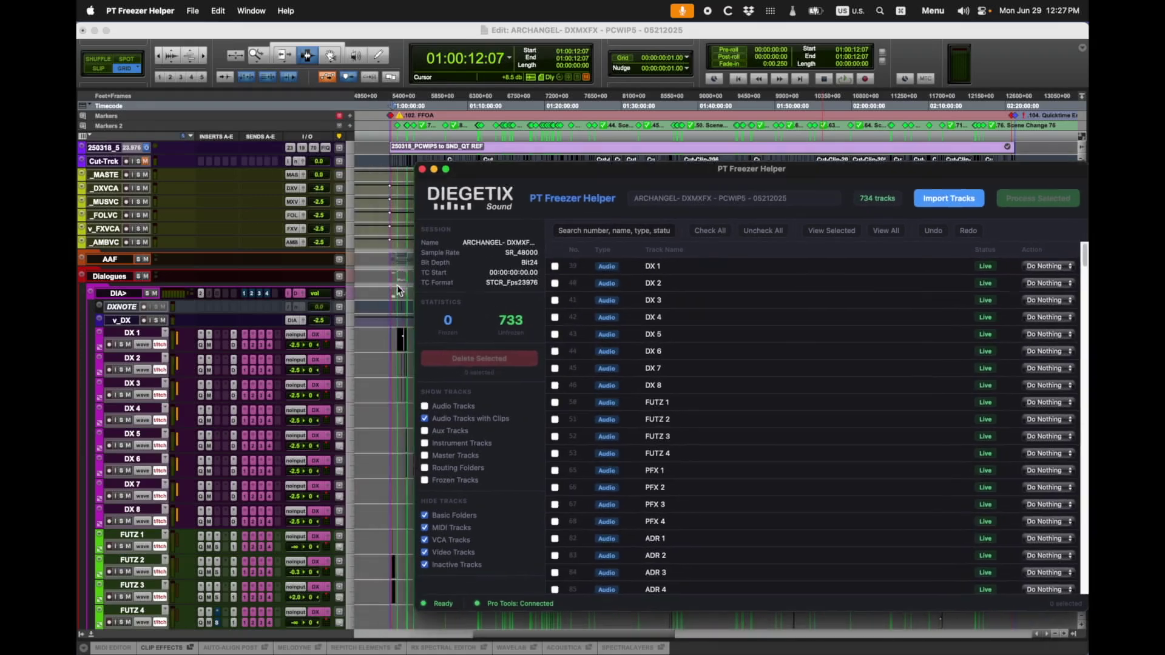
scroll(306, 383, "down", 5)
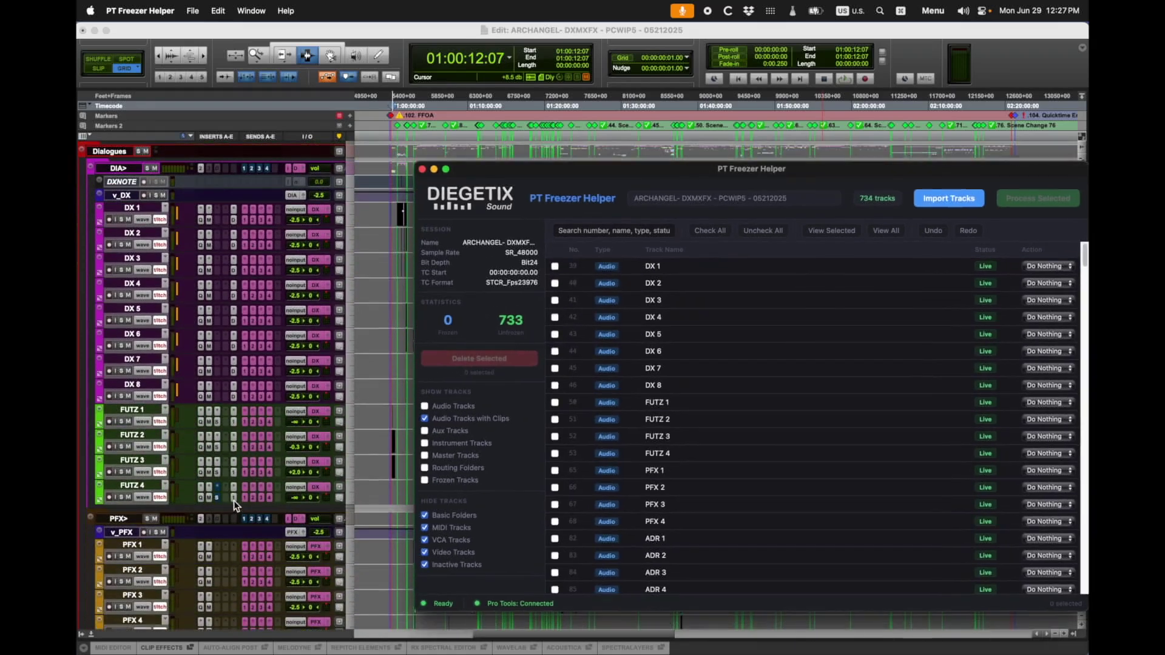
scroll(237, 496, "down", 15)
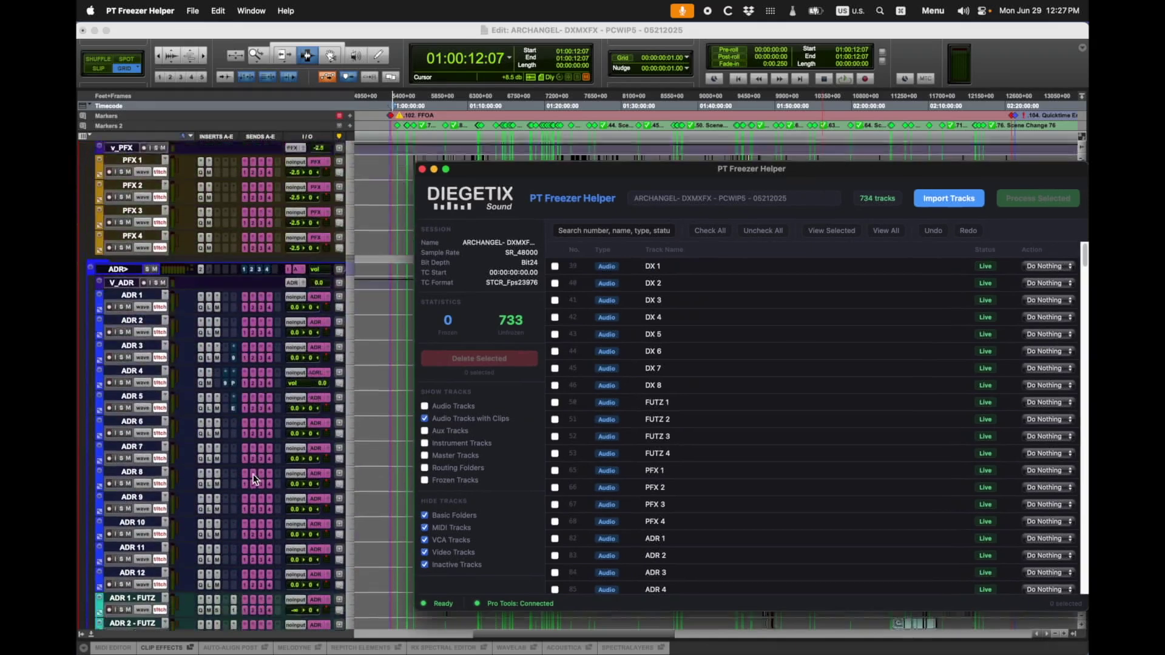
scroll(261, 470, "down", 4)
scroll(222, 414, "down", 15)
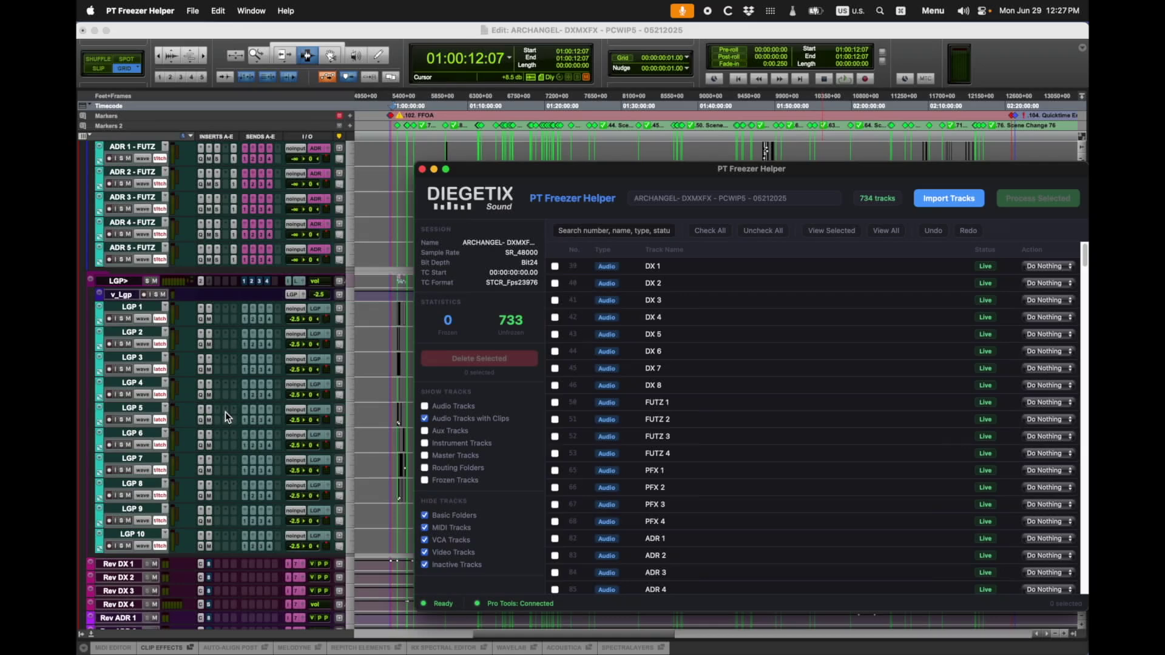
left_click(555, 267)
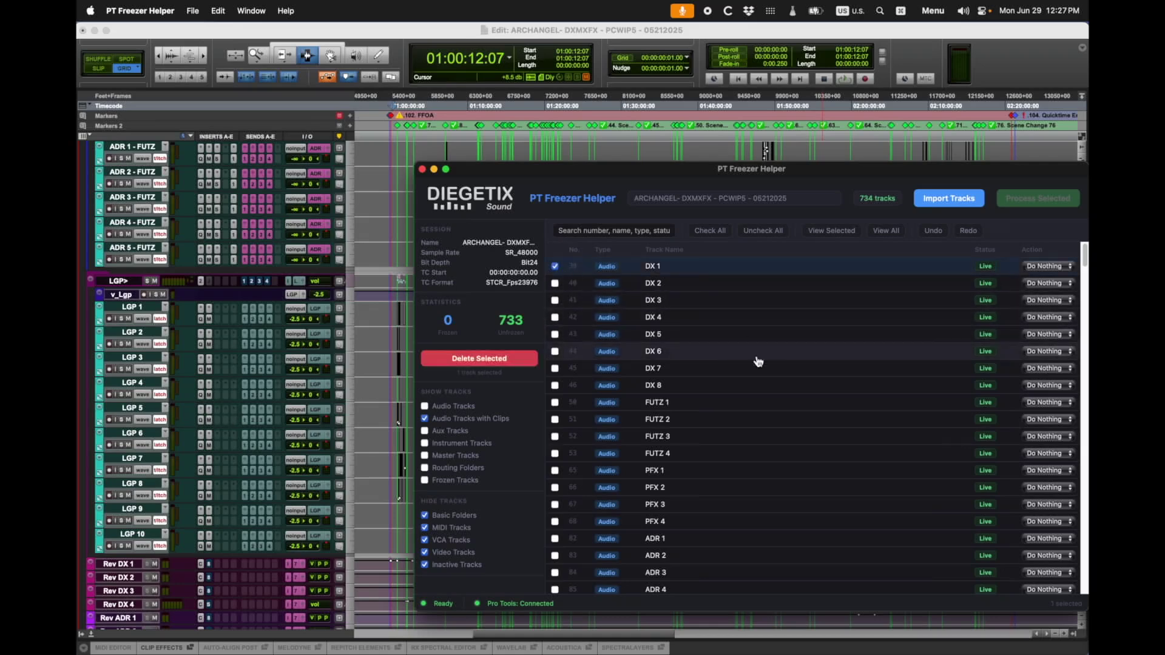
scroll(716, 388, "down", 2)
scroll(716, 388, "down", 10)
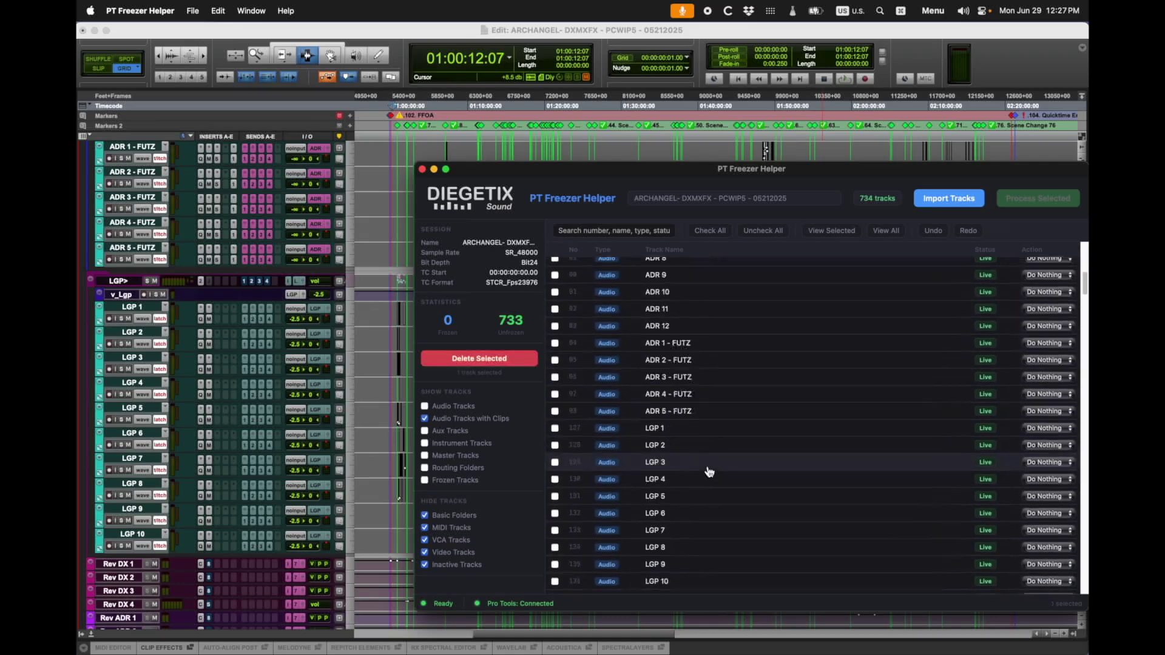
left_click(554, 458, "shift")
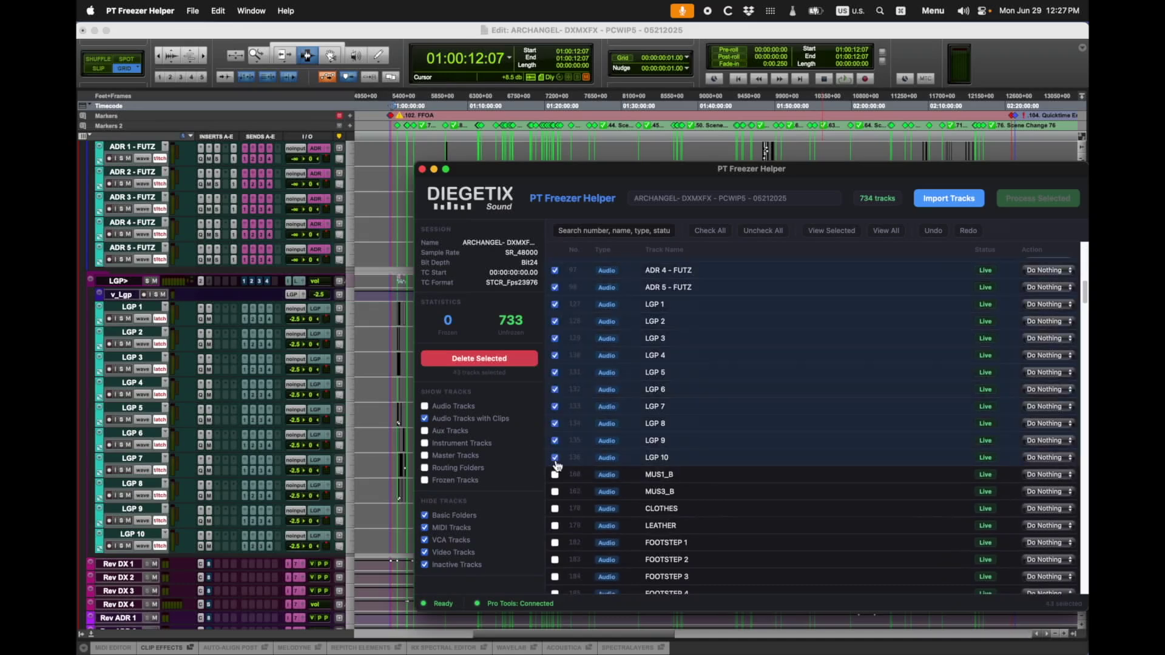
scroll(265, 475, "down", 10)
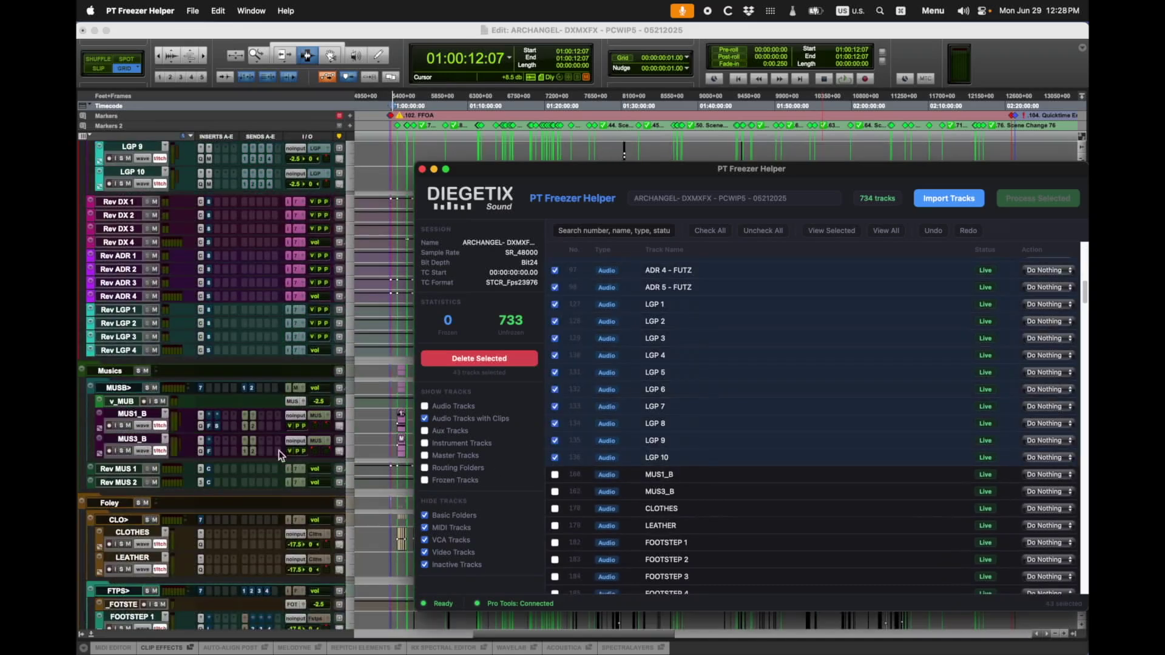
left_click(554, 475)
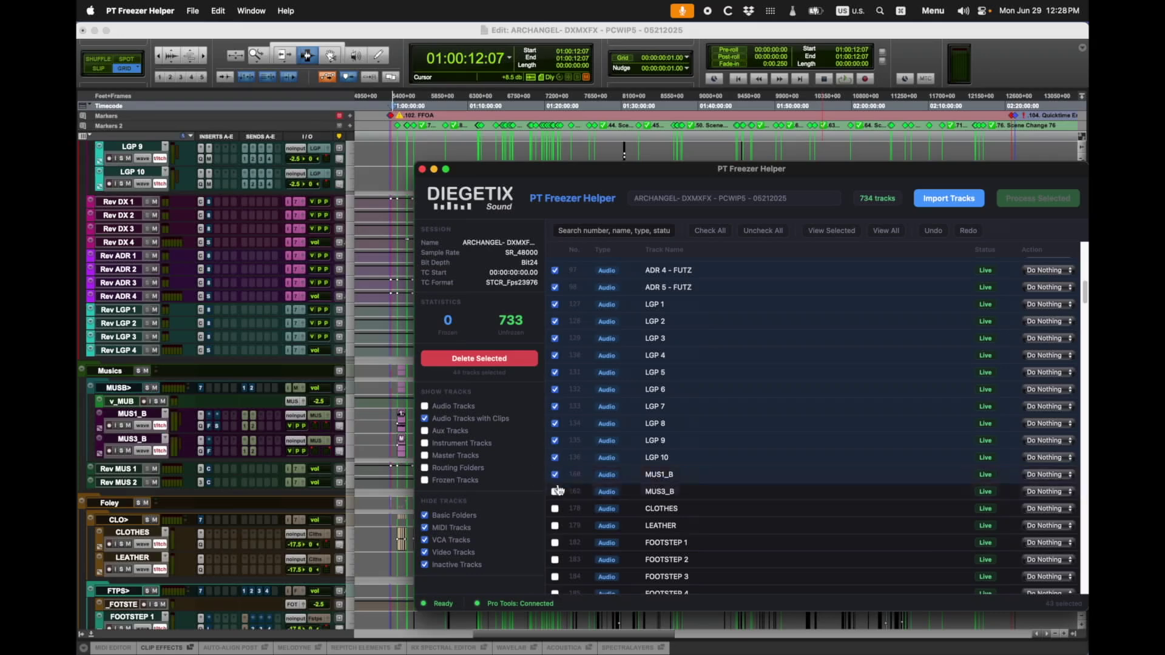
Step: Search the audio tracks for "sa" and check SA_1, SA_2, SA_11 and SA_12
scroll(222, 496, "down", 15)
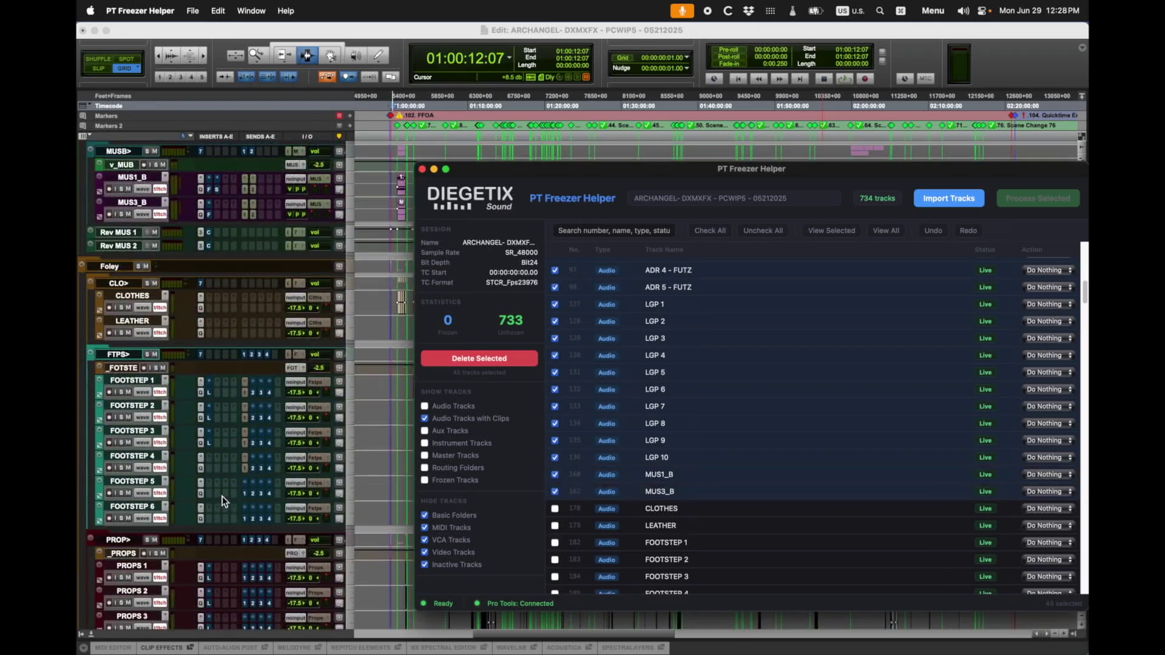
scroll(241, 494, "down", 15)
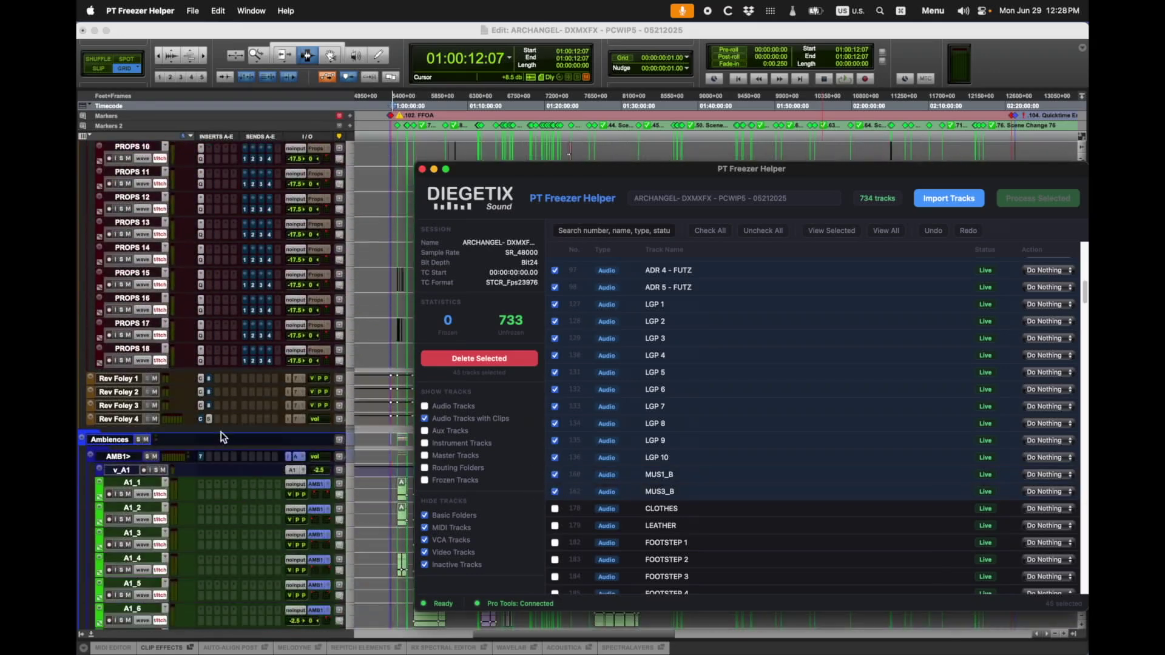
scroll(231, 454, "down", 15)
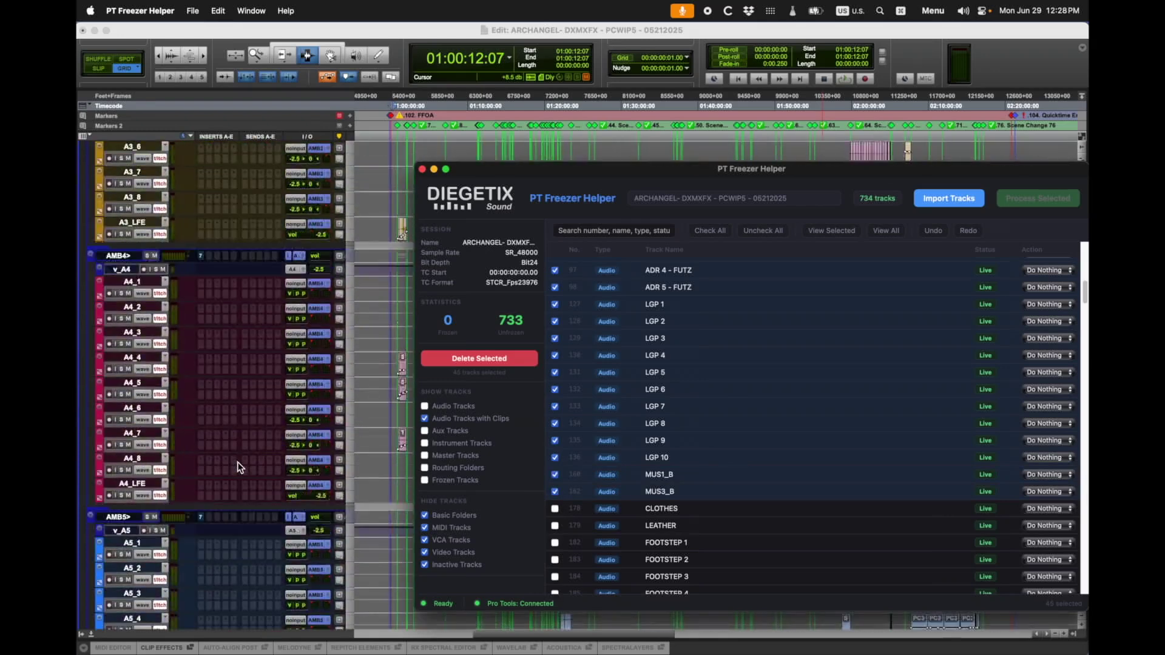
scroll(242, 464, "down", 4)
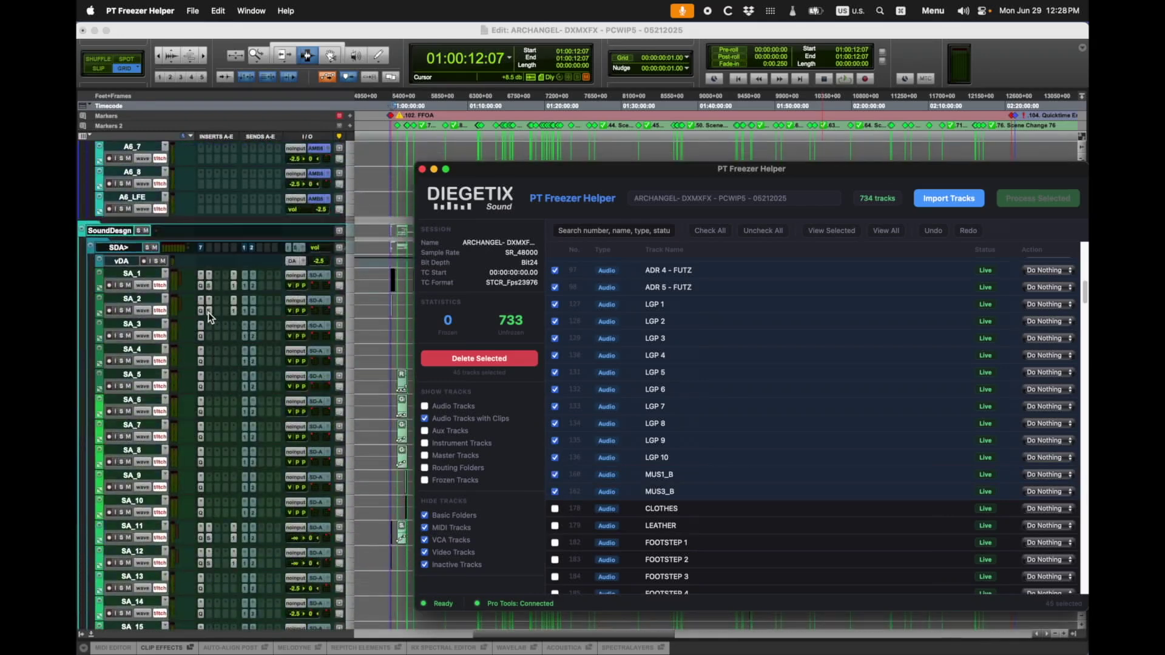
left_click(595, 233)
type("sa")
left_click(555, 267)
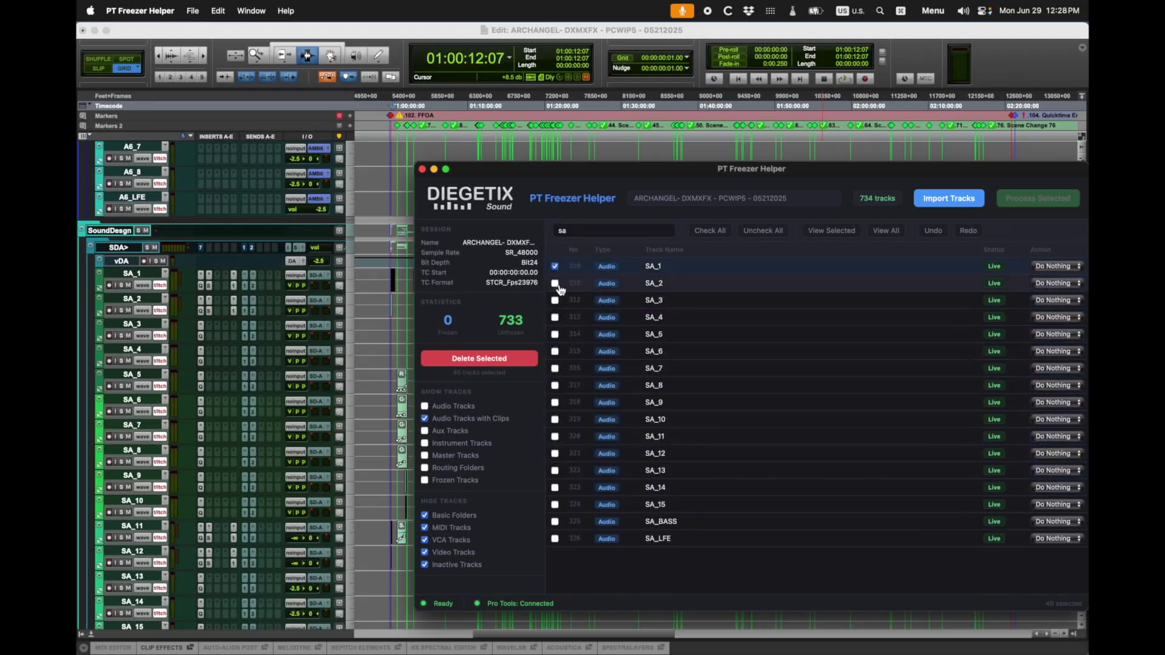
left_click(555, 436)
left_click(554, 454)
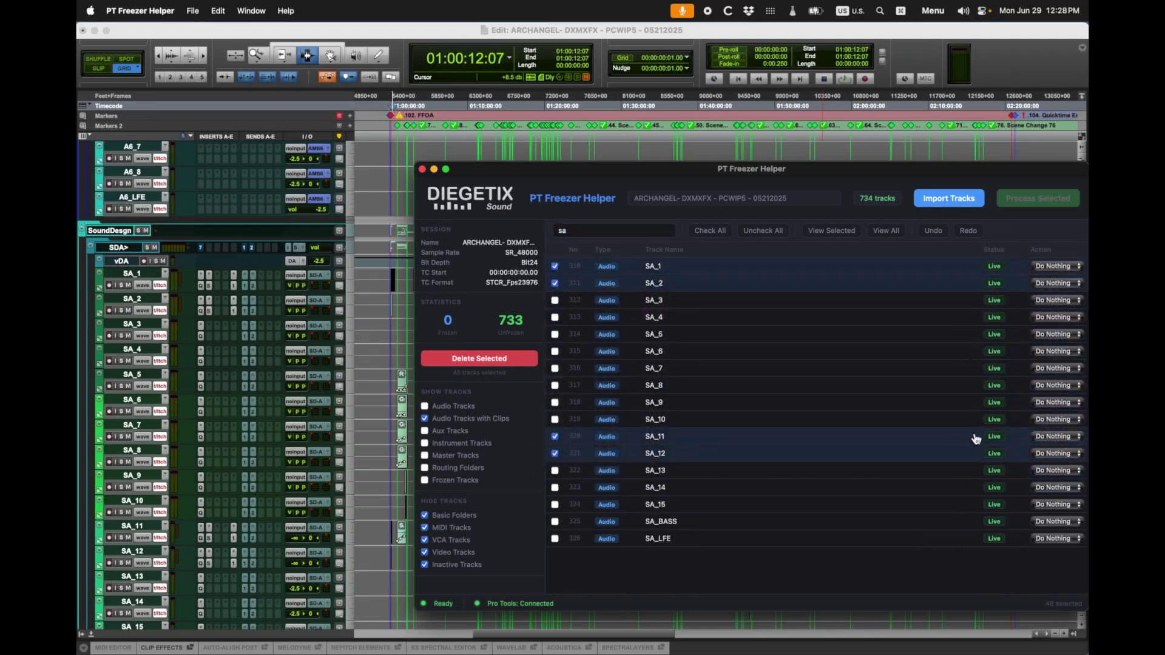
Step: Show only the selected tracks and set the action of all checked tracks to Freeze
left_click(828, 230)
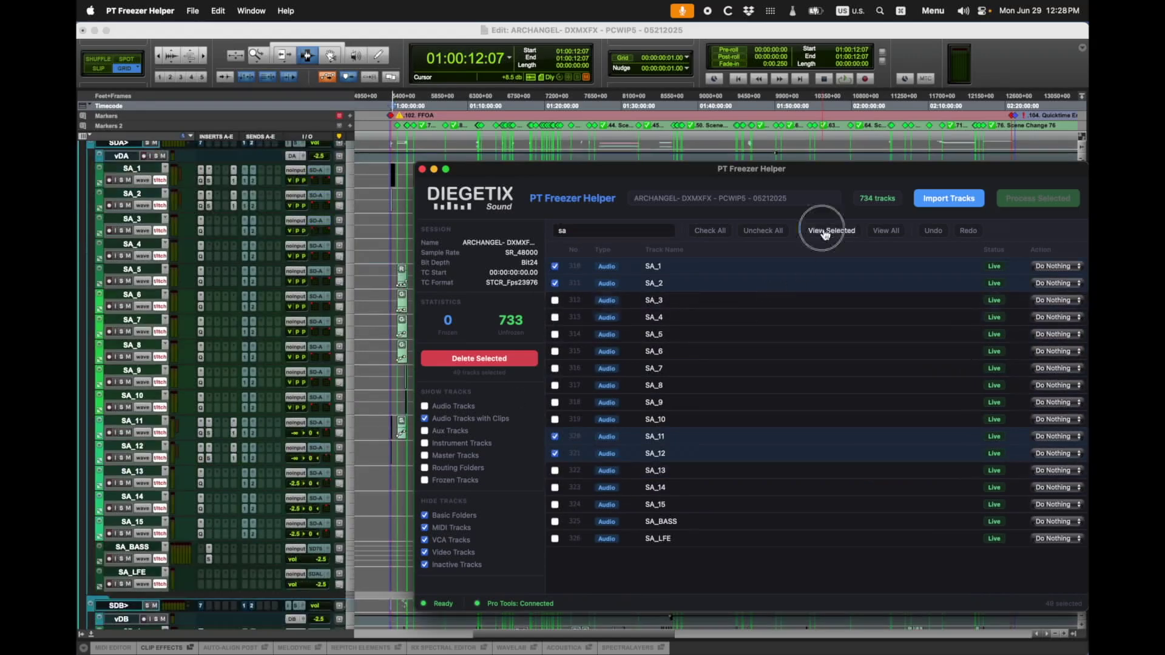
left_click(1056, 284)
left_click(1056, 298)
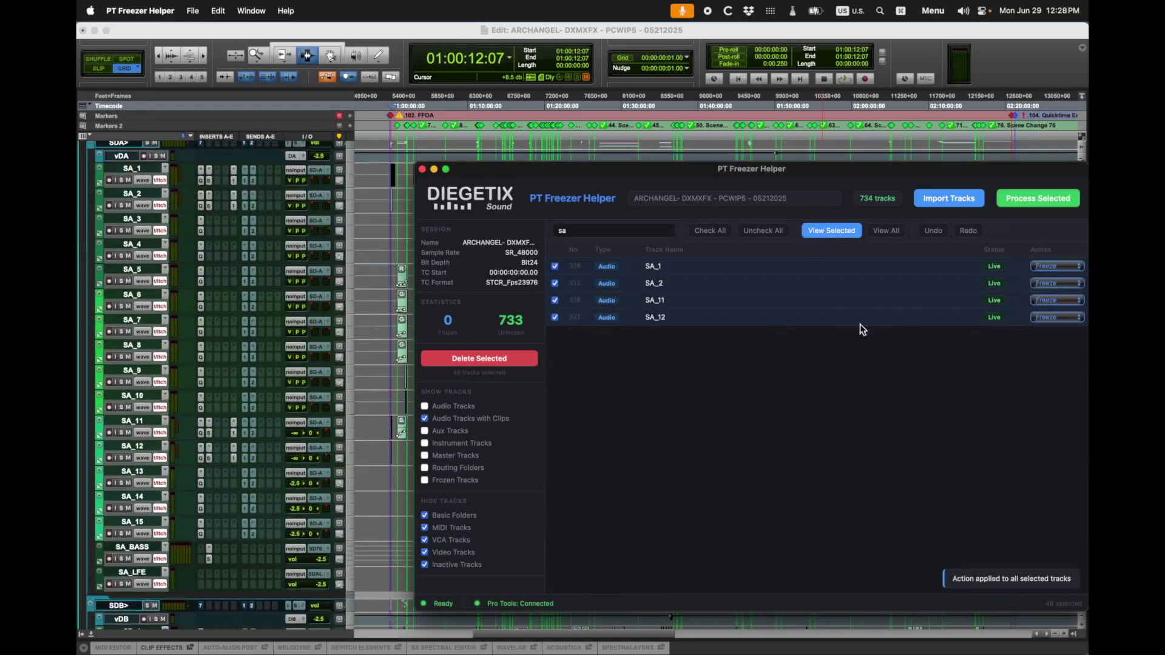
Step: Show all tracks again, search for "freeze", and look through the tracks assigned that action
left_click(887, 232)
left_click(619, 229)
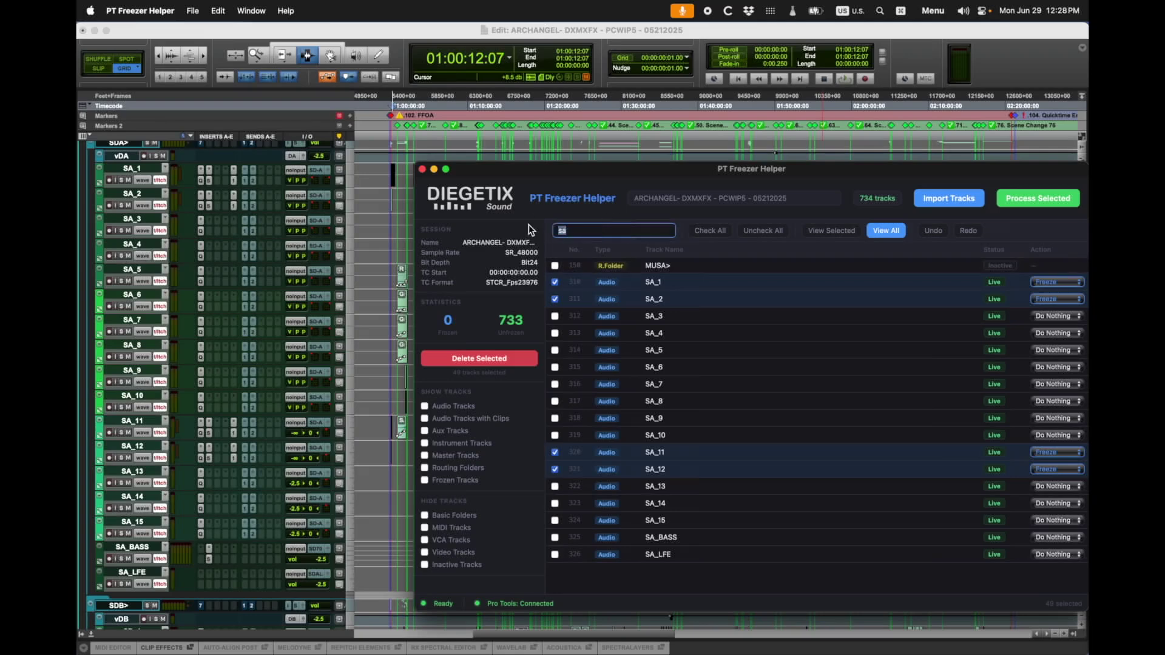
key("BackSpace")
key("BackSpace")
type("freeze")
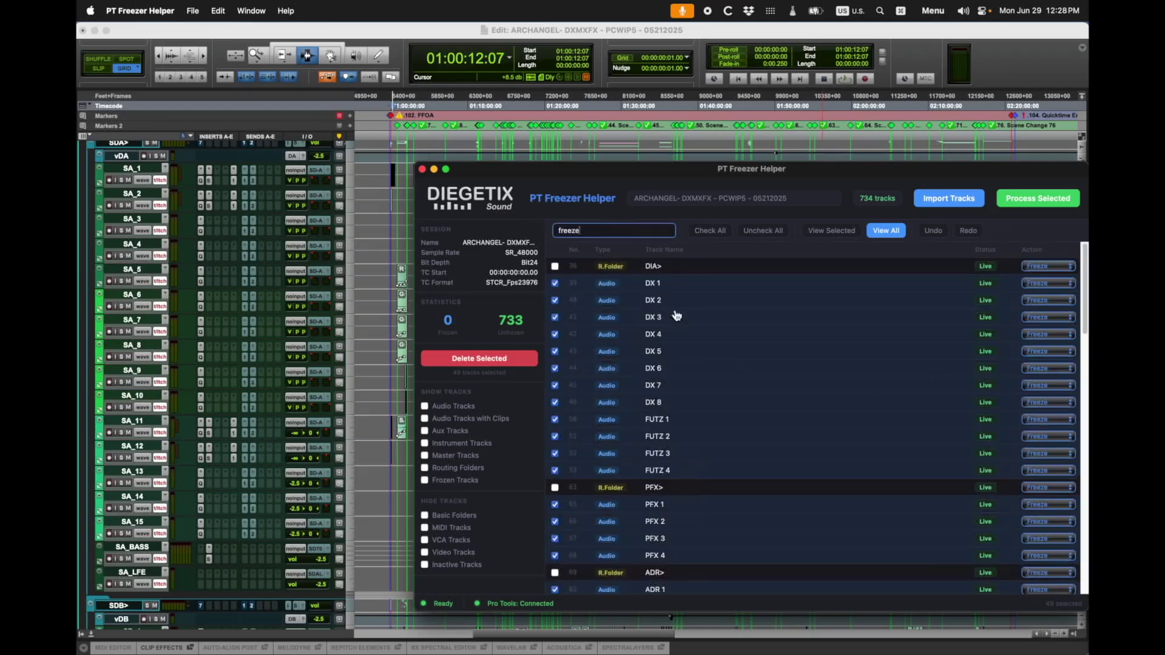
scroll(714, 310, "down", 5)
scroll(755, 389, "up", 5)
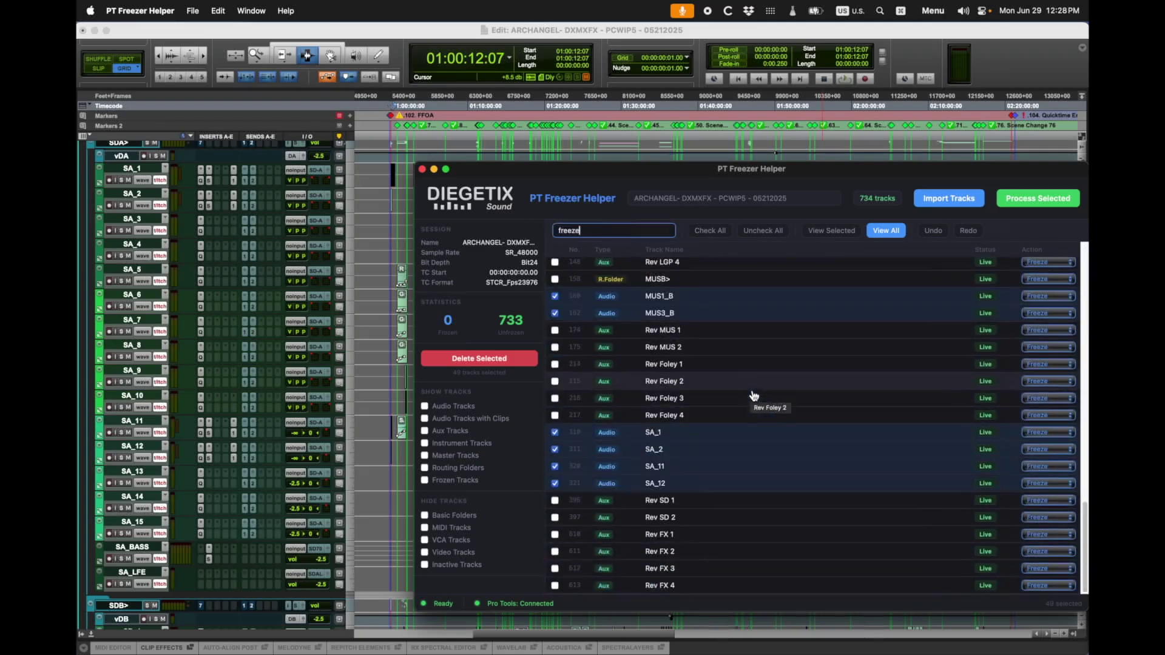
Step: Clear the current checks, check every track in the "freeze" list, and process the selected tracks
left_click(762, 230)
scroll(698, 425, "up", 10)
left_click(710, 231)
scroll(768, 461, "down", 15)
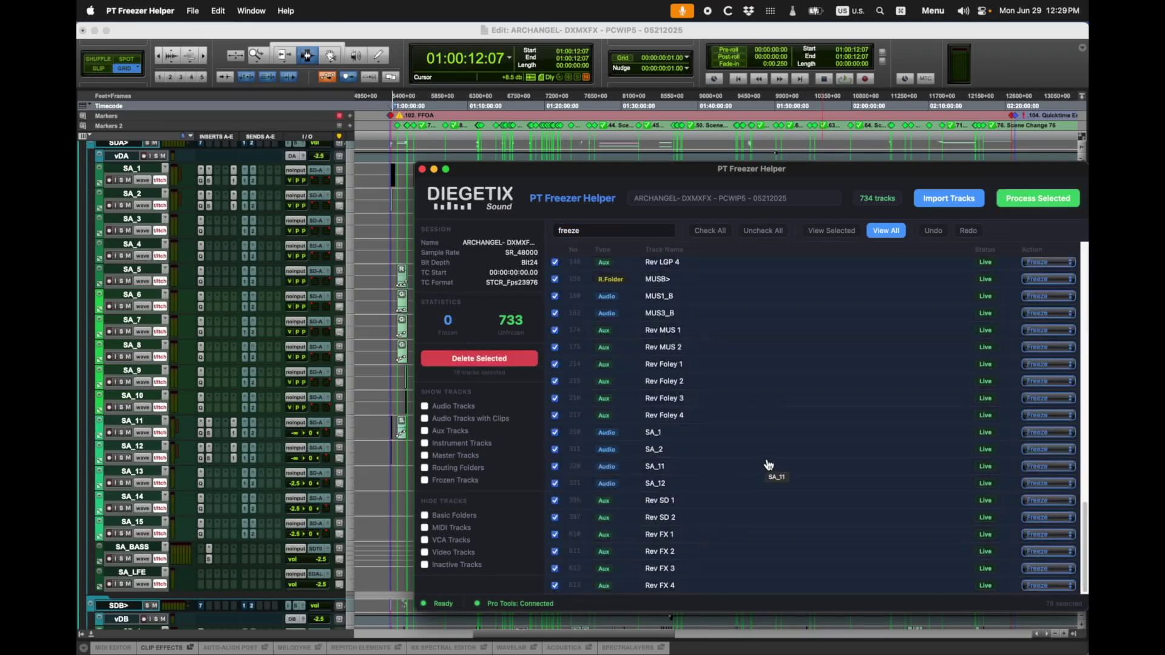
scroll(771, 475, "up", 15)
left_click_drag(708, 170, 665, 157)
left_click(997, 188)
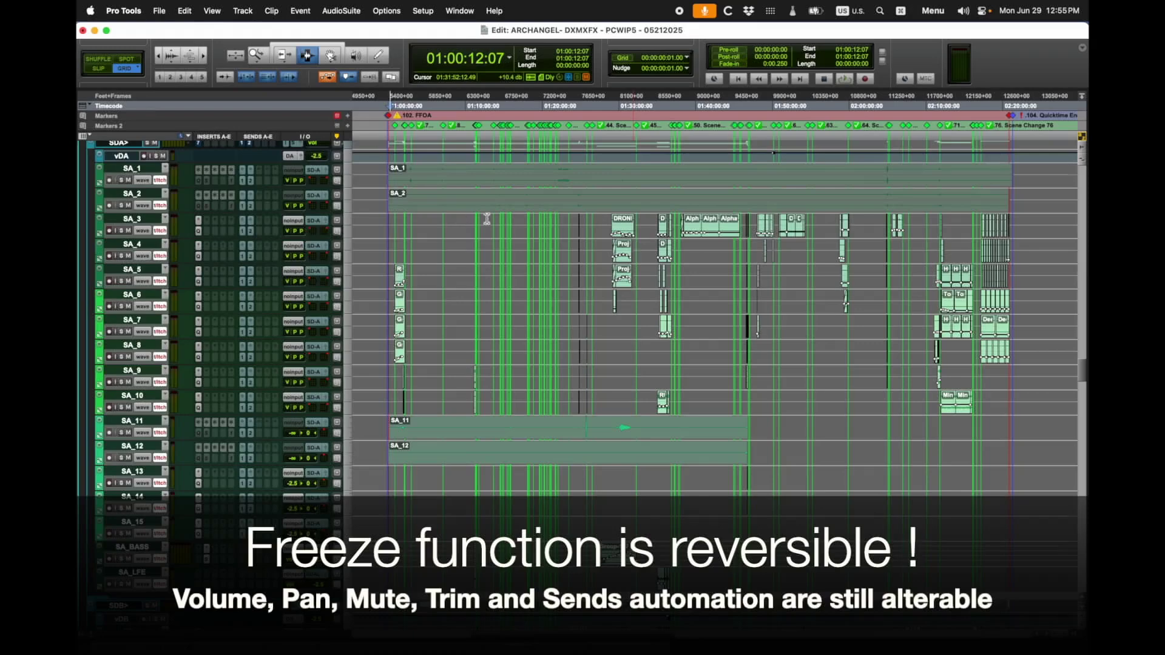
Step: Examine the processed dialogue, reverb, music and sound design tracks in the Pro Tools Edit window
scroll(486, 219, "up", 20)
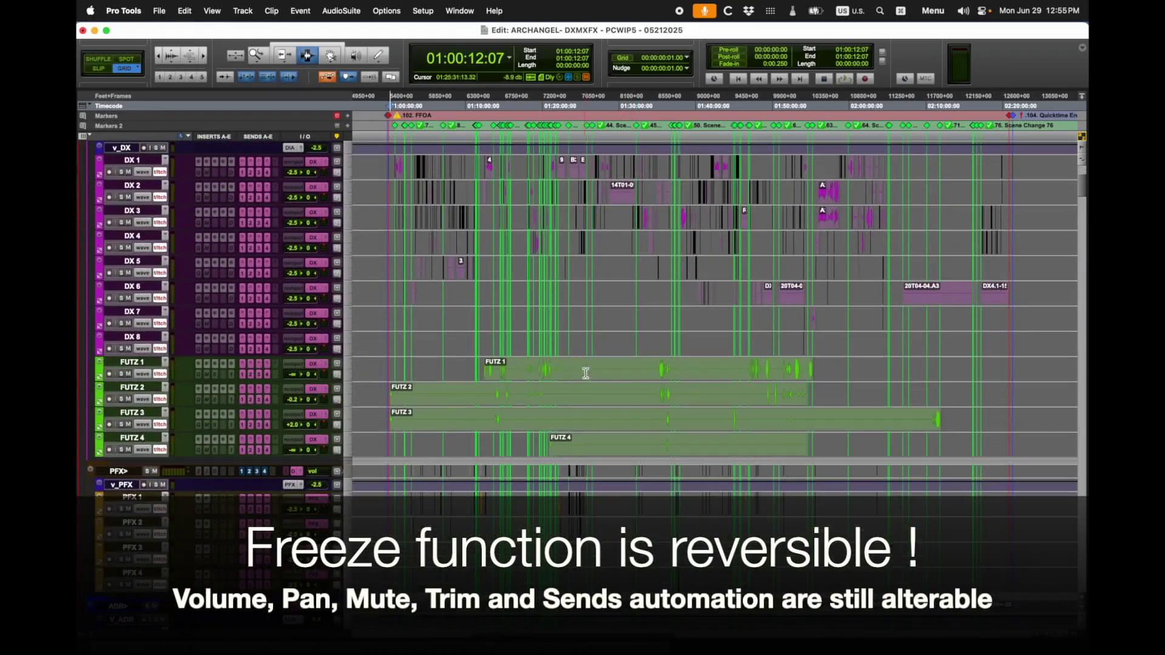
left_click_drag(455, 163, 444, 454)
key("ctrl+minus")
scroll(483, 407, "down", 3)
scroll(483, 407, "down", 15)
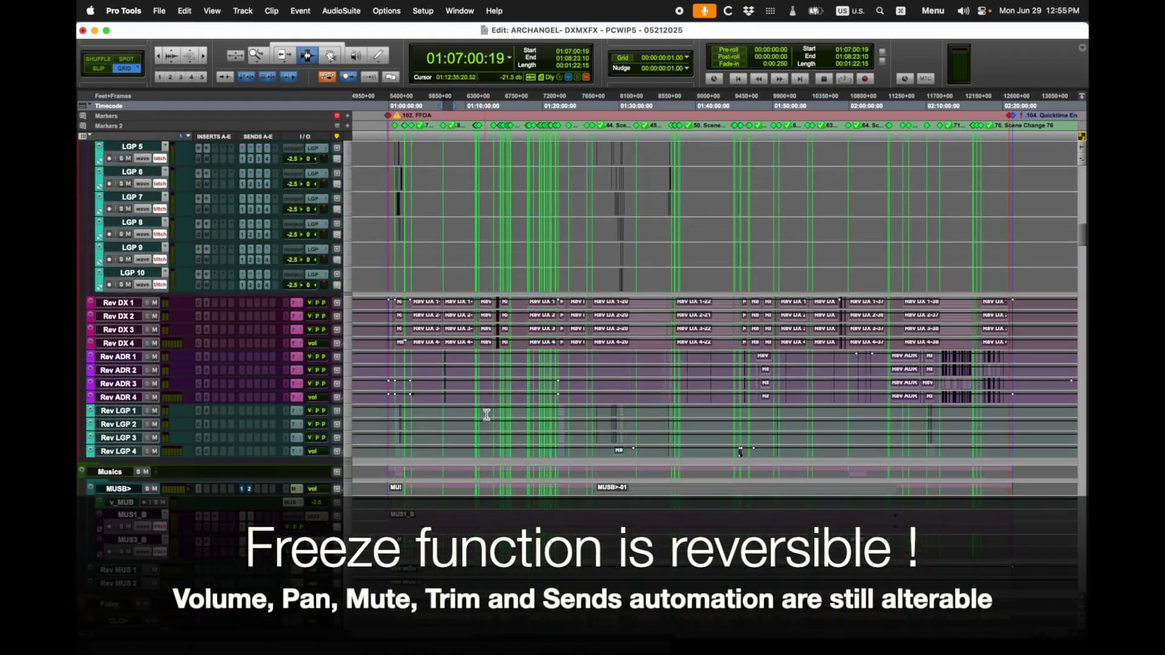
scroll(410, 306, "down", 3)
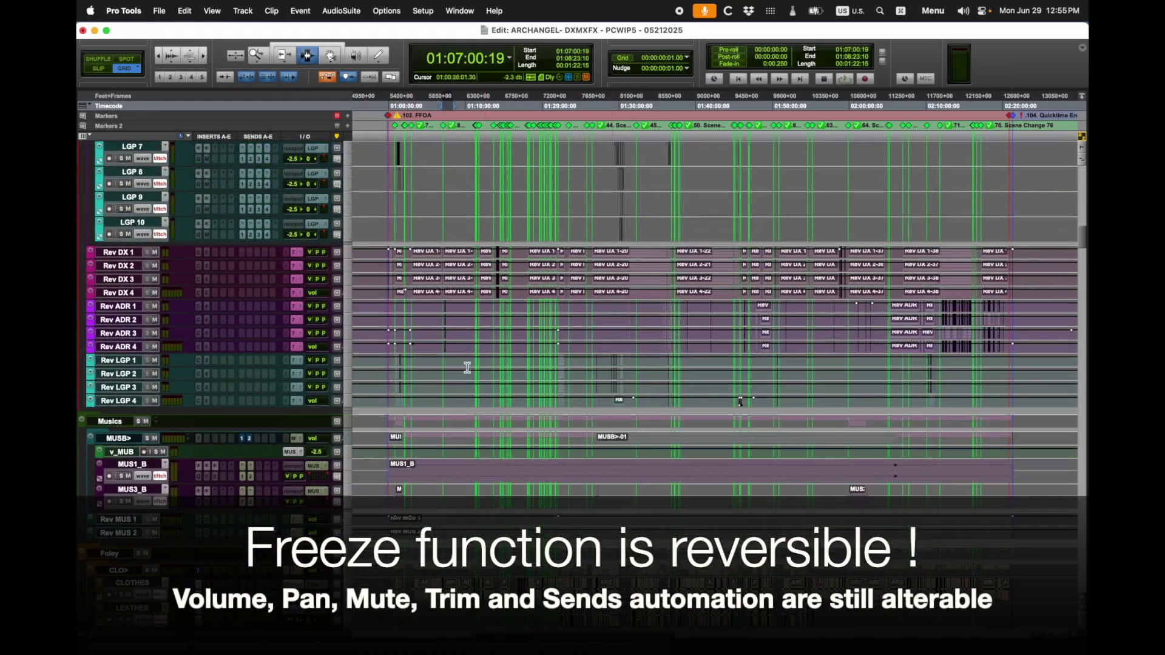
scroll(608, 357, "down", 15)
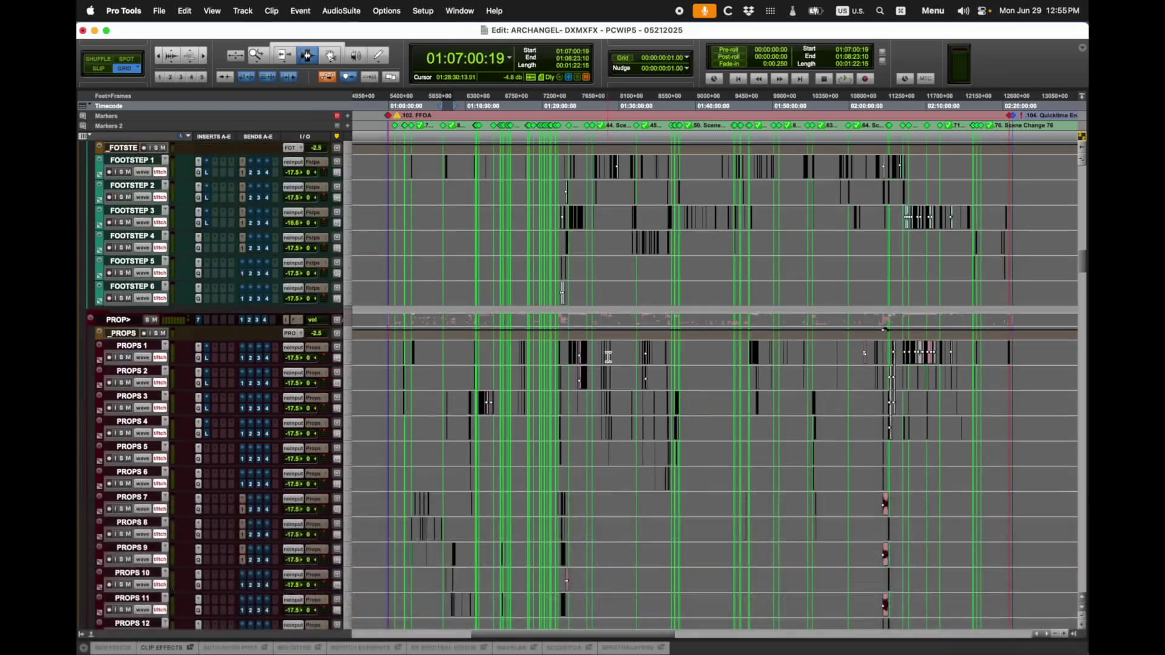
scroll(608, 357, "down", 20)
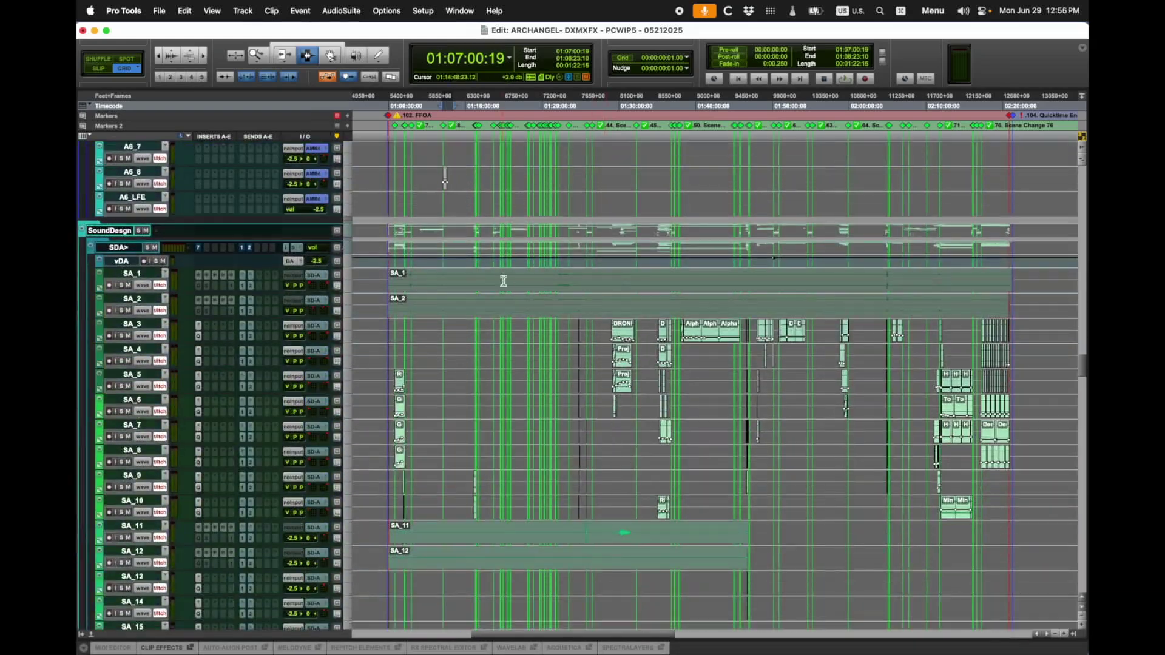
Step: Recall memory location 1 in Pro Tools to view the reverb tracks and examine their frozen clips
left_click(504, 281)
key("KP_Decimal")
key("KP_1")
key("KP_Decimal")
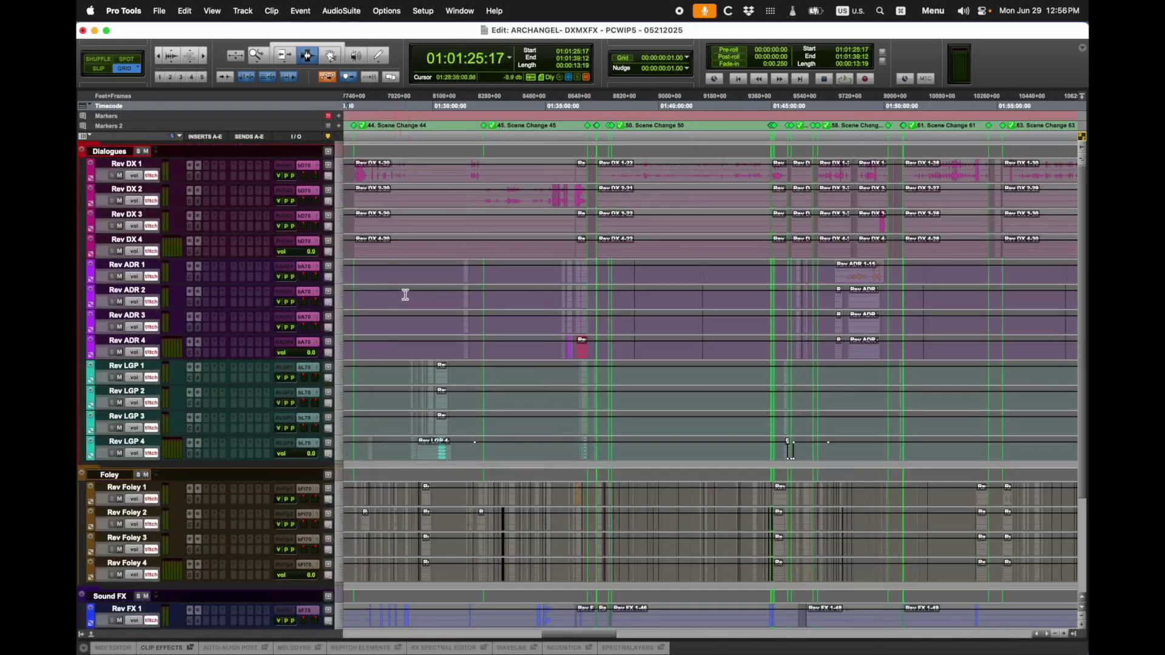
scroll(427, 291, "down", 5)
scroll(434, 340, "up", 5)
Step: Enlarge the track height of Rev DX 1 through Rev DX 4, inspect their frozen waveforms over the whole timeline, and change the height again
left_click(128, 165)
left_click(135, 239, "shift")
left_click(329, 241)
left_click(367, 246)
scroll(746, 438, "up", 5)
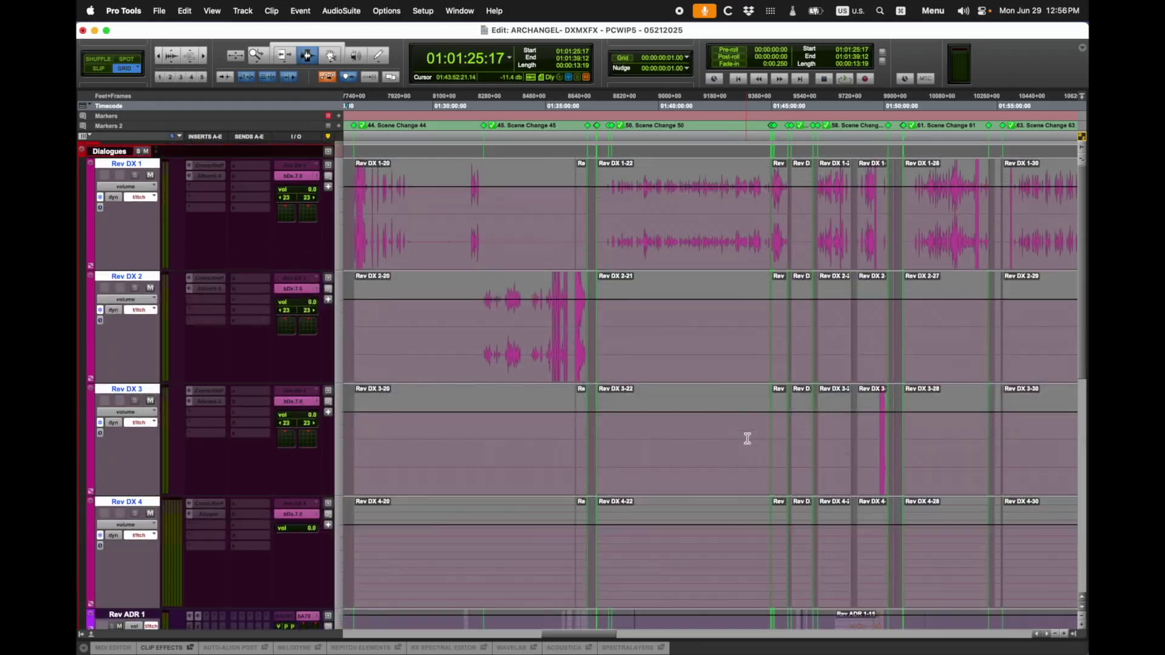
key("r")
key("r")
scroll(756, 418, "down", 5)
scroll(758, 415, "up", 6)
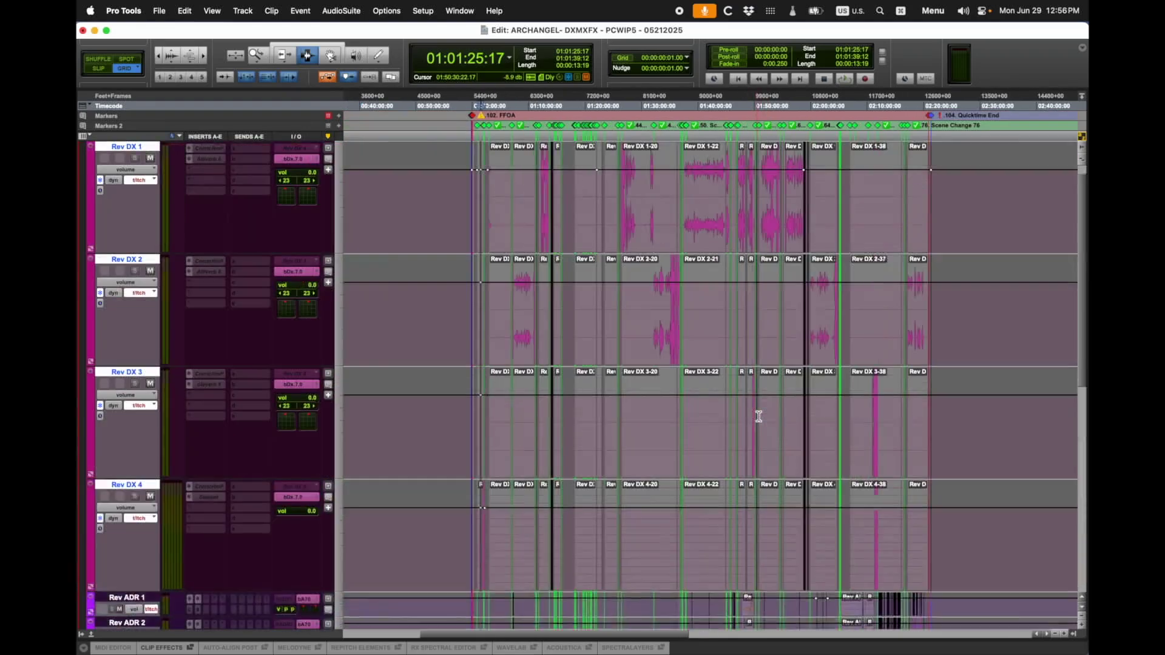
left_click(329, 176)
left_click(354, 205)
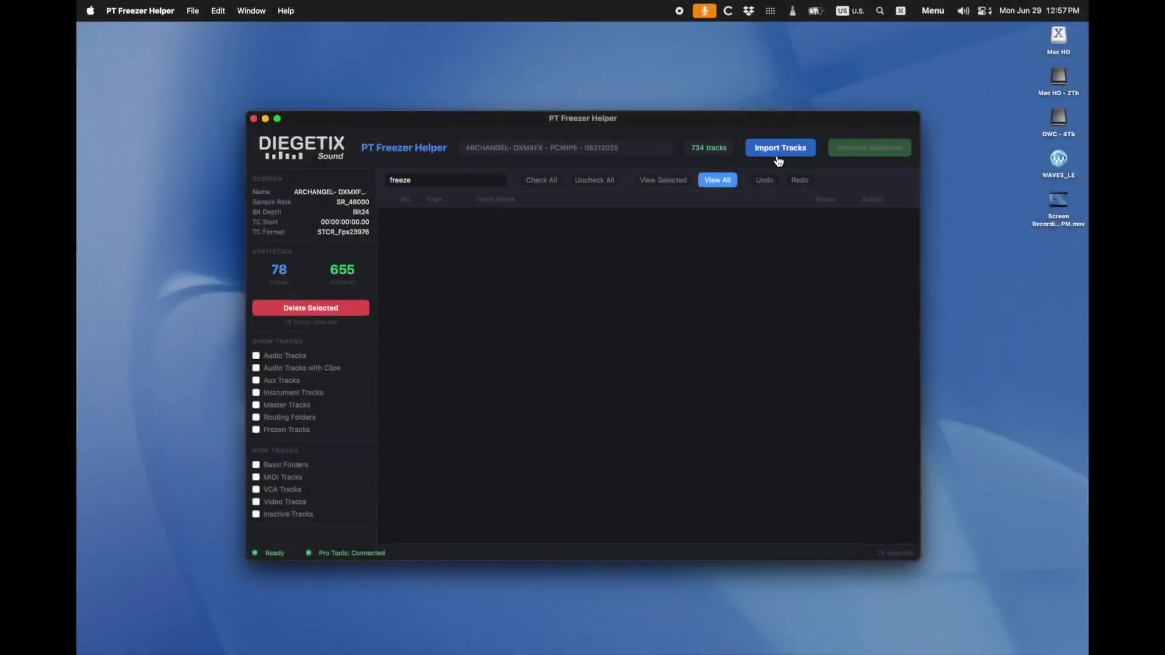
Step: Switch to PT Freezer Helper, import the session tracks again, show only frozen tracks, and look through the list
left_click(778, 152)
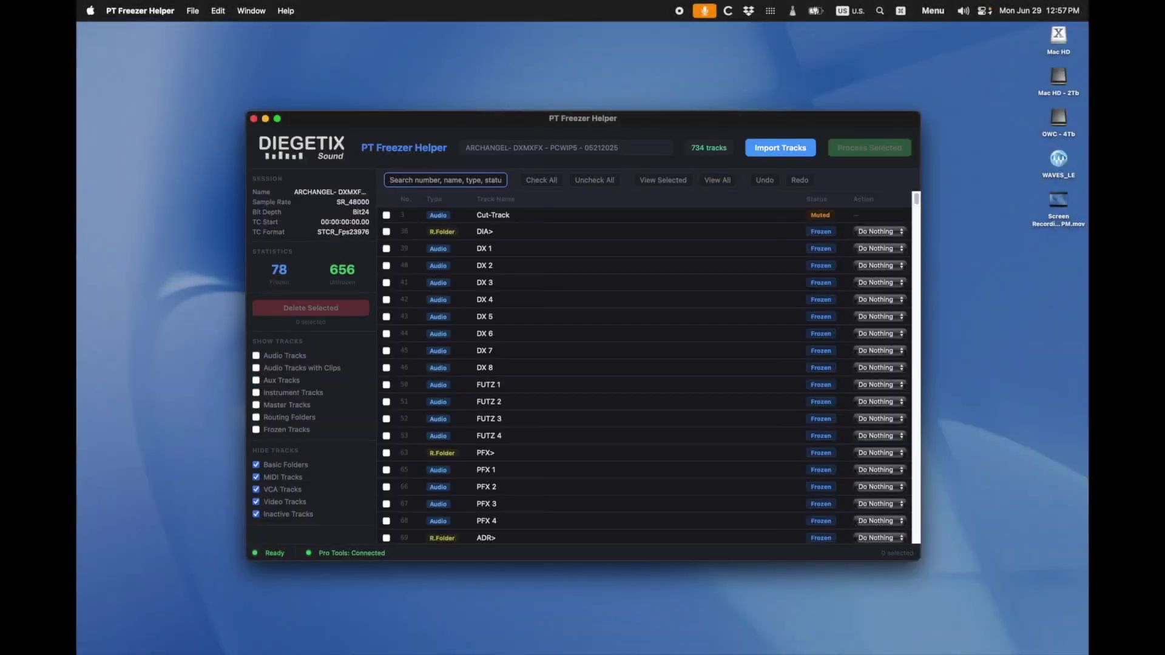
left_click(256, 430)
scroll(616, 354, "down", 10)
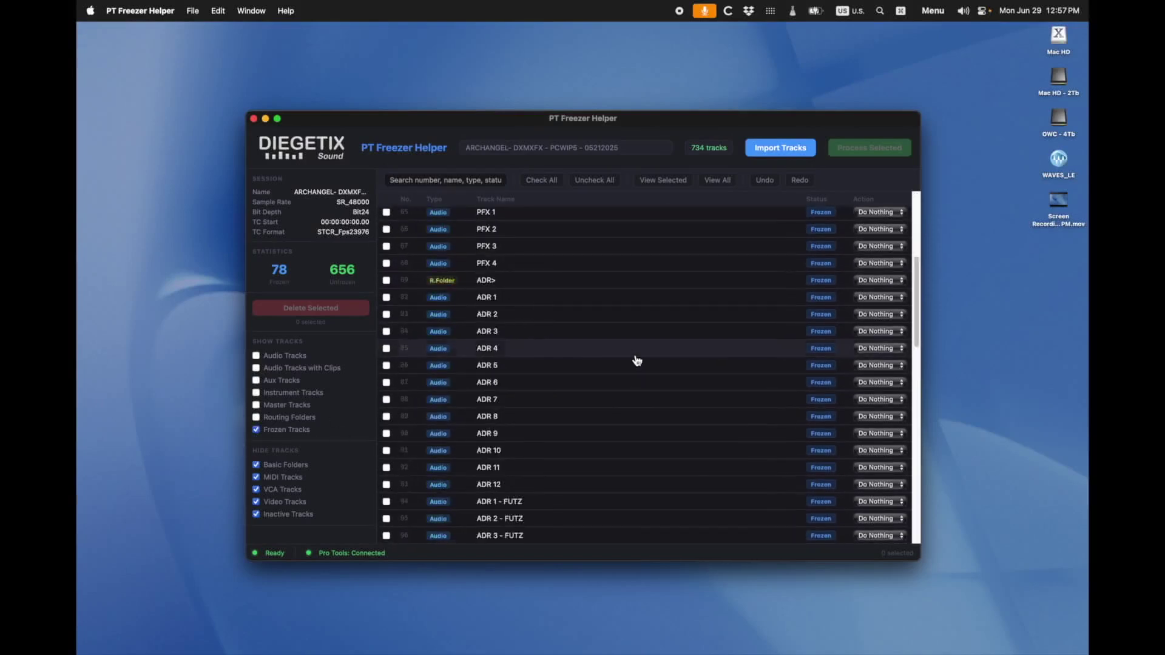
scroll(635, 359, "up", 10)
scroll(816, 424, "down", 15)
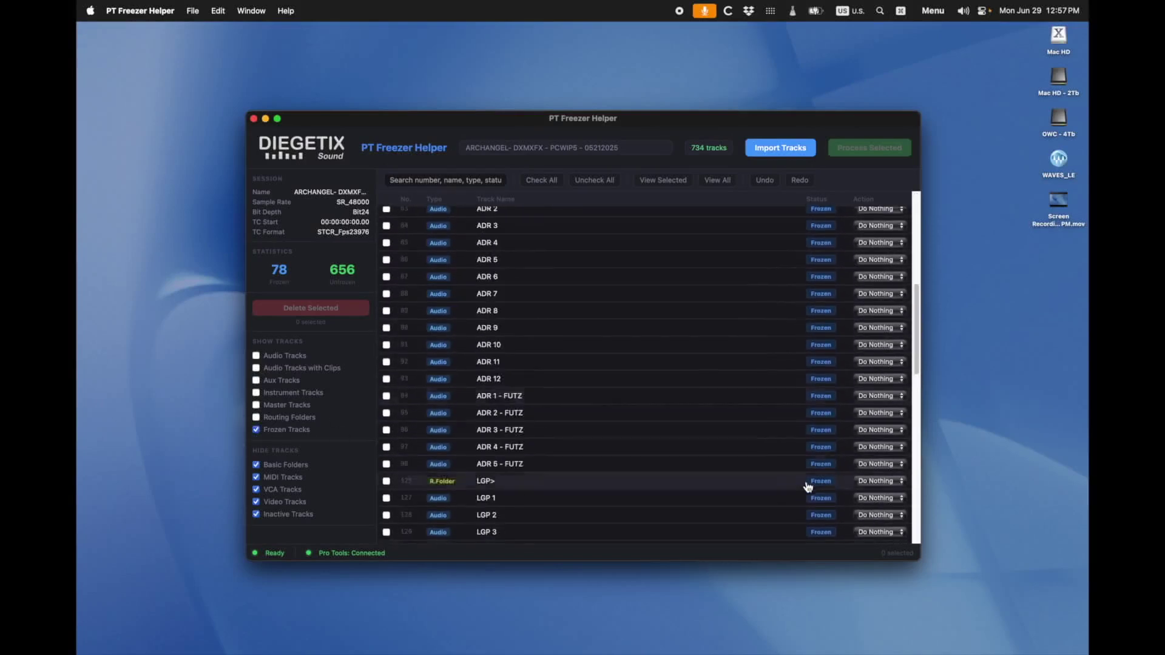
scroll(806, 500, "down", 10)
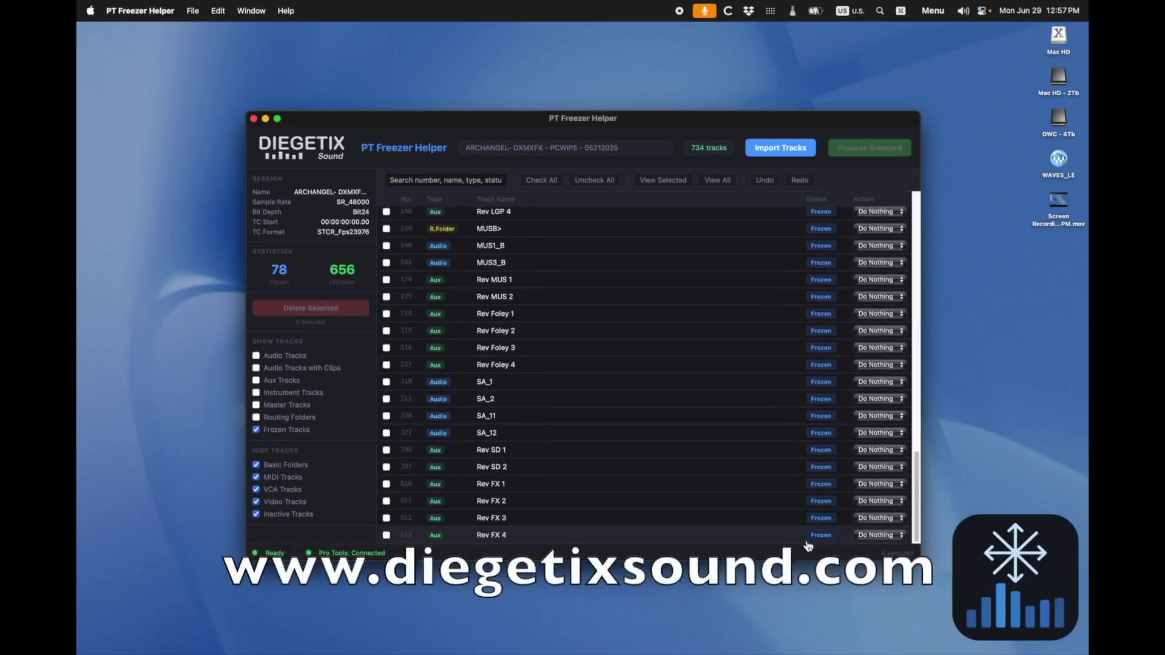